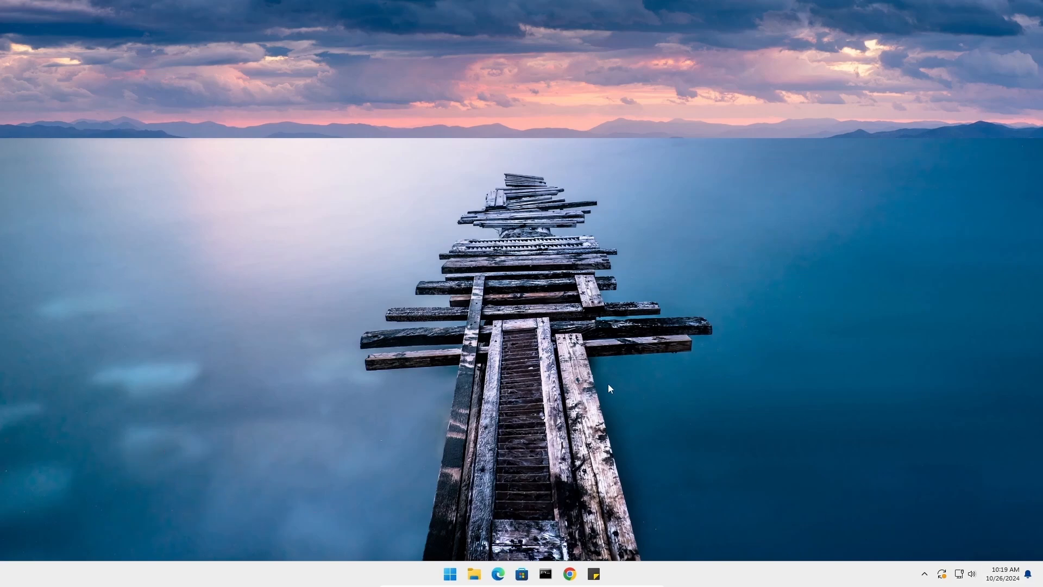
Open the Colors personalization settings to check the transparency effects option, then close Settings
right_click(452, 244)
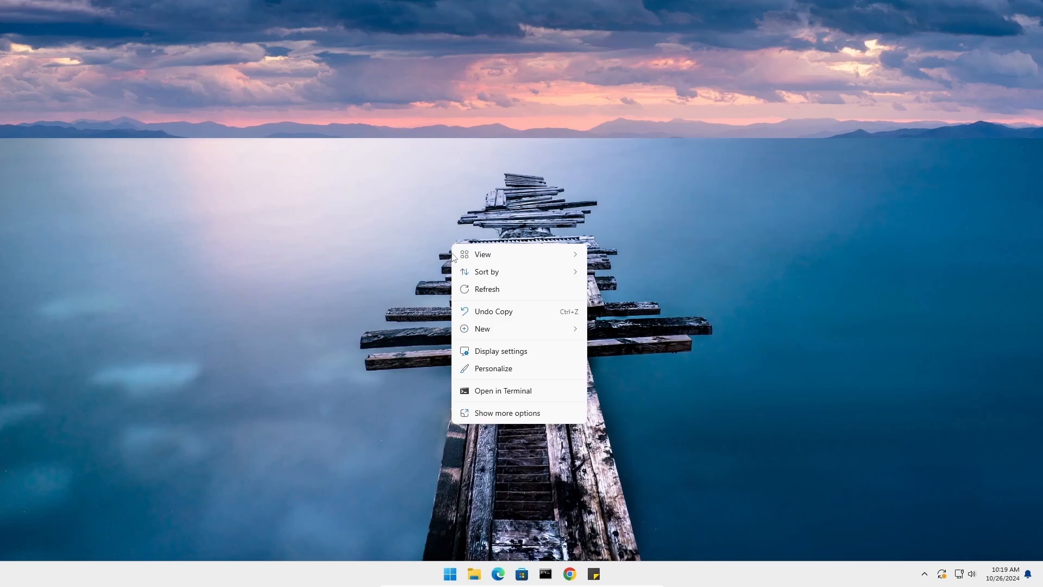
left_click(516, 372)
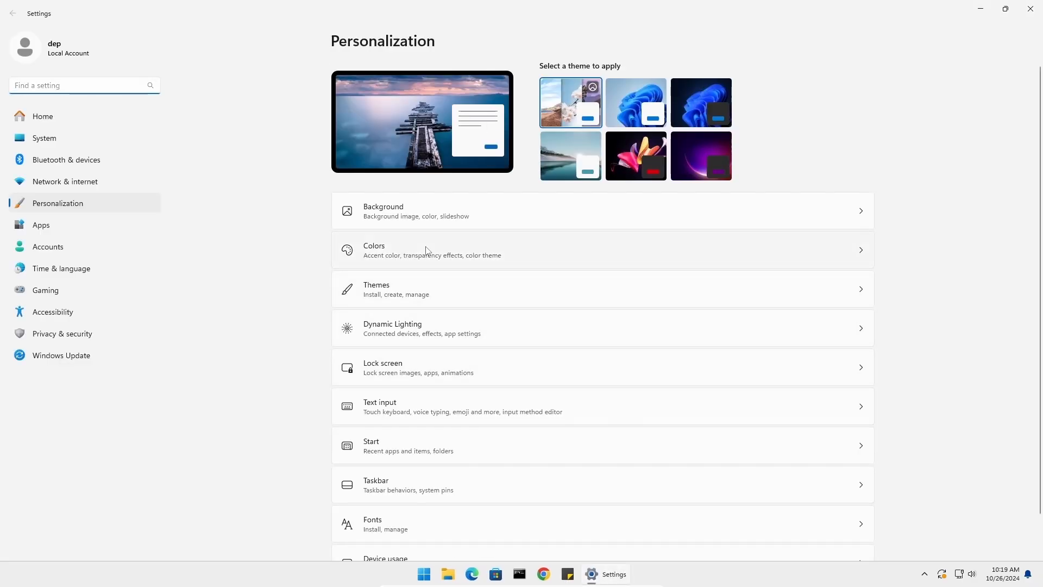
left_click(427, 251)
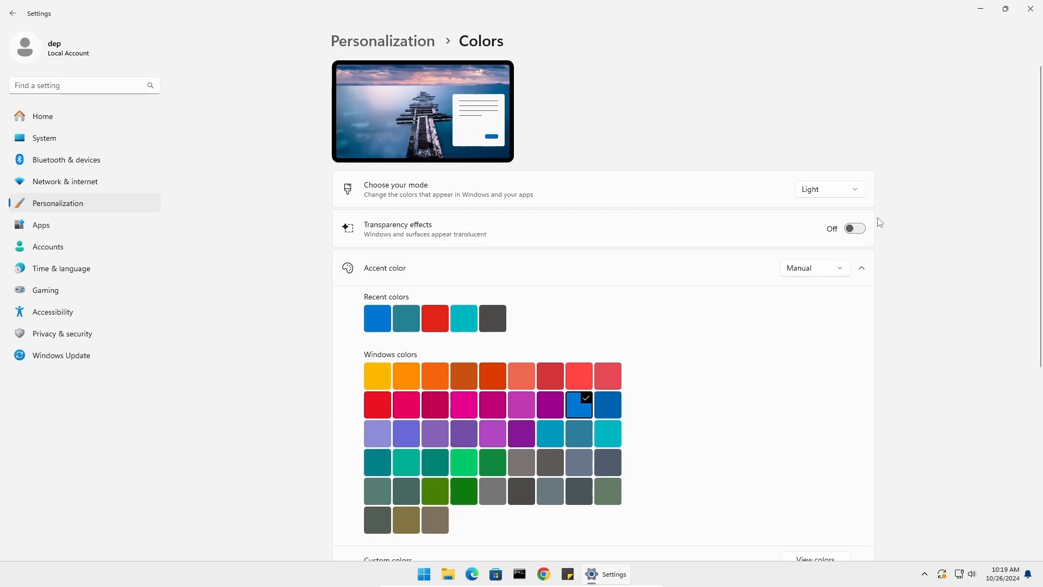
left_click(1032, 8)
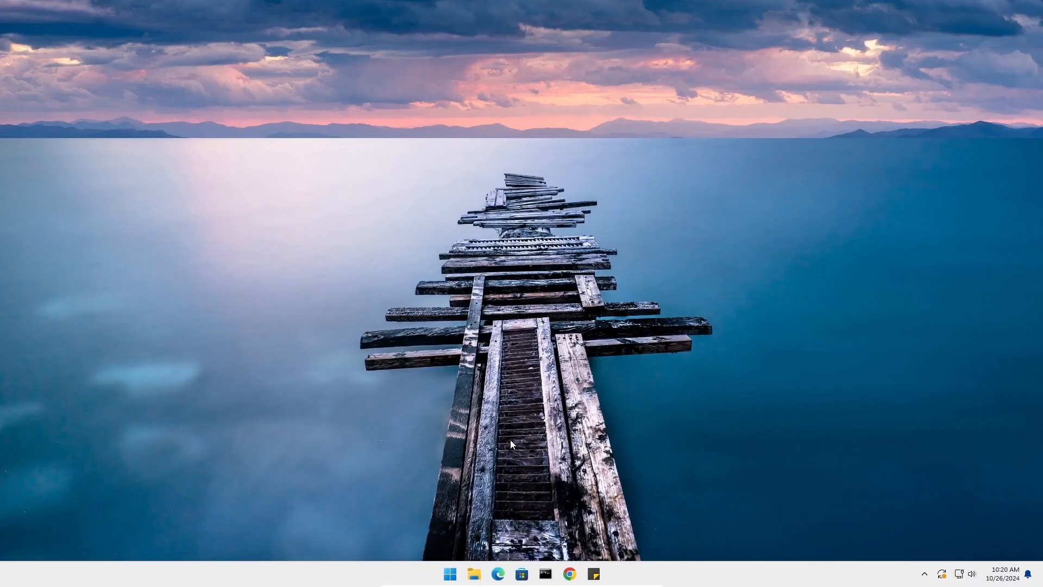
Open System Properties by running sysdm.cpl from the Run dialog
right_click(447, 575)
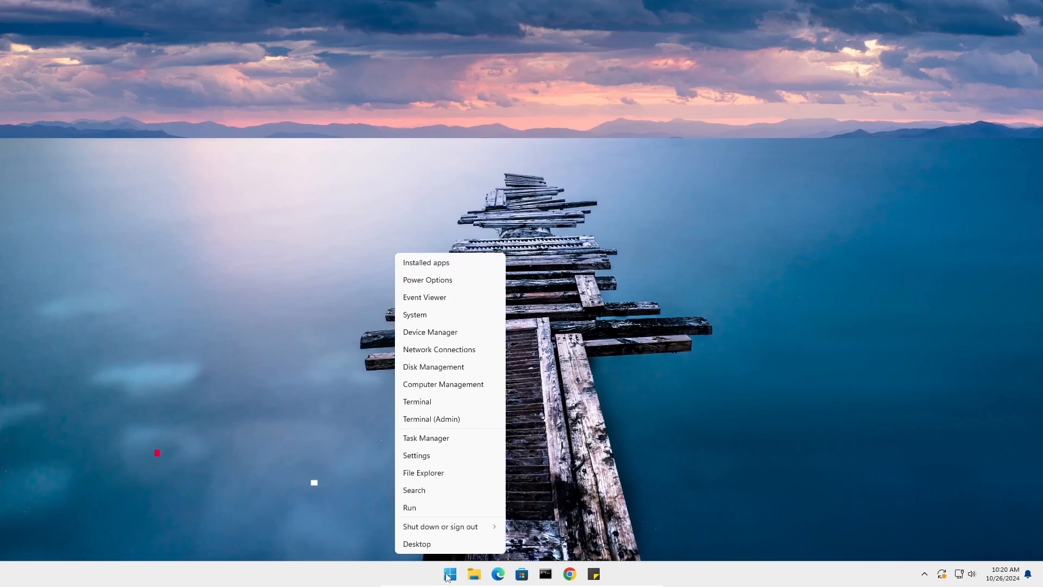
left_click(449, 513)
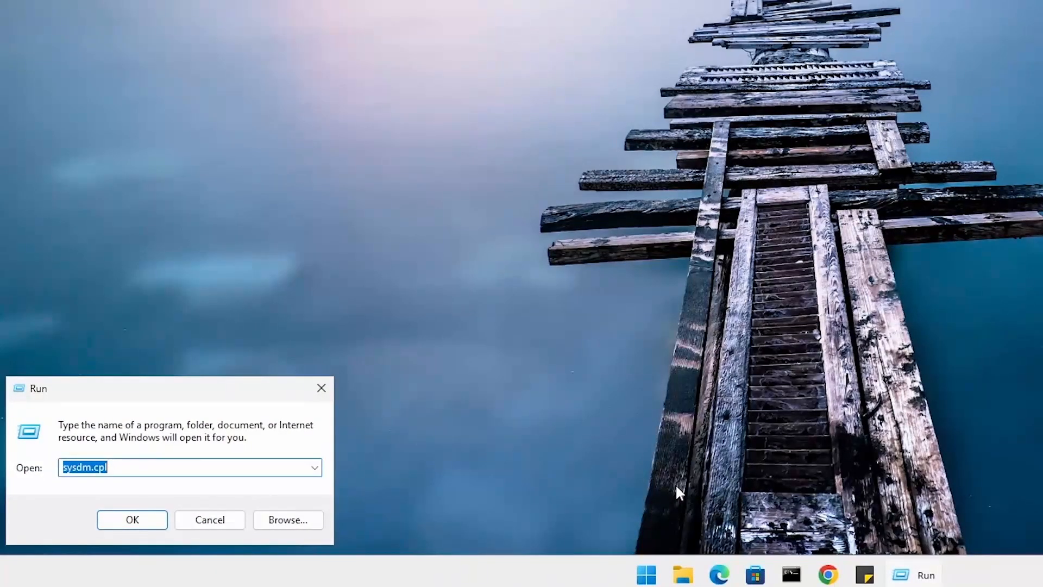
type("sysdm")
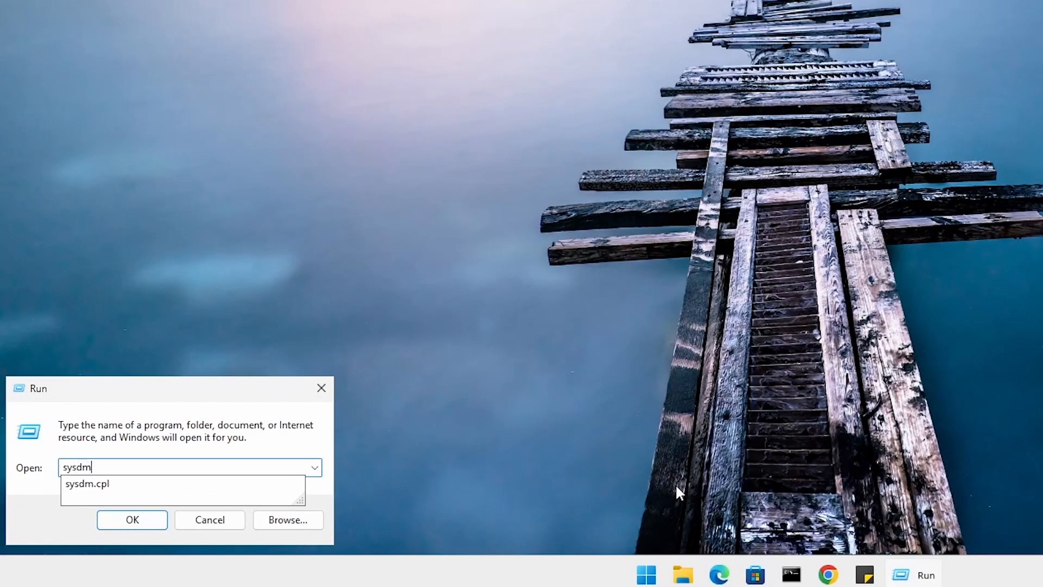
type(".cpl")
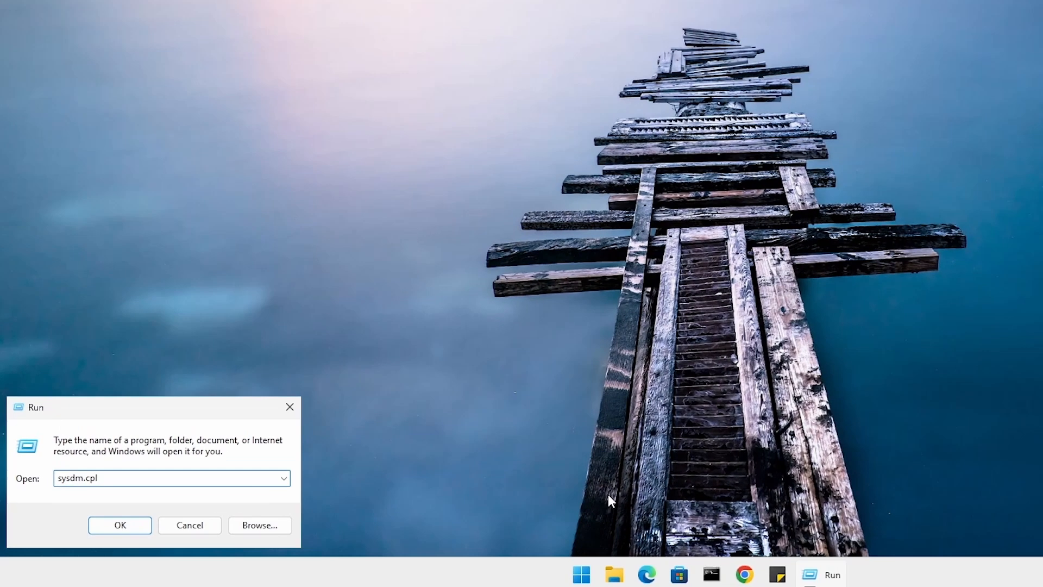
key("Return")
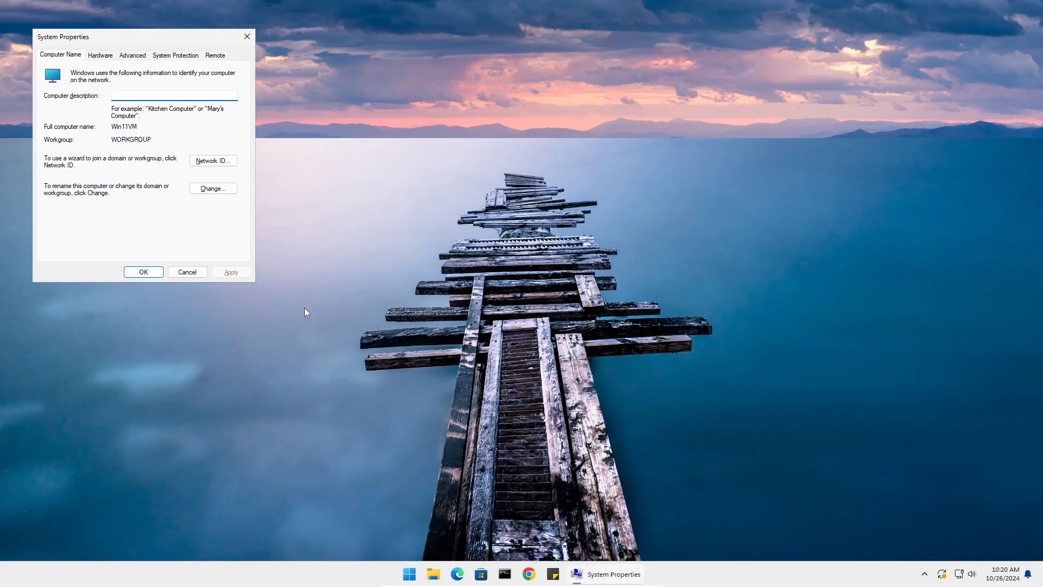
Set visual effects to best performance, re-enable smooth screen font edges and thumbnails instead of icons, and apply
left_click(132, 55)
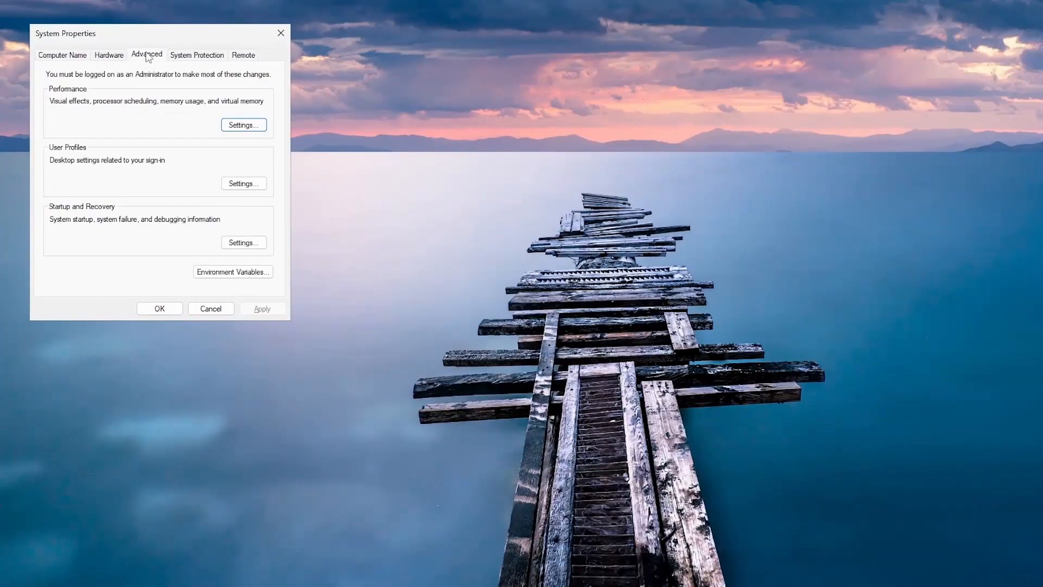
left_click(244, 125)
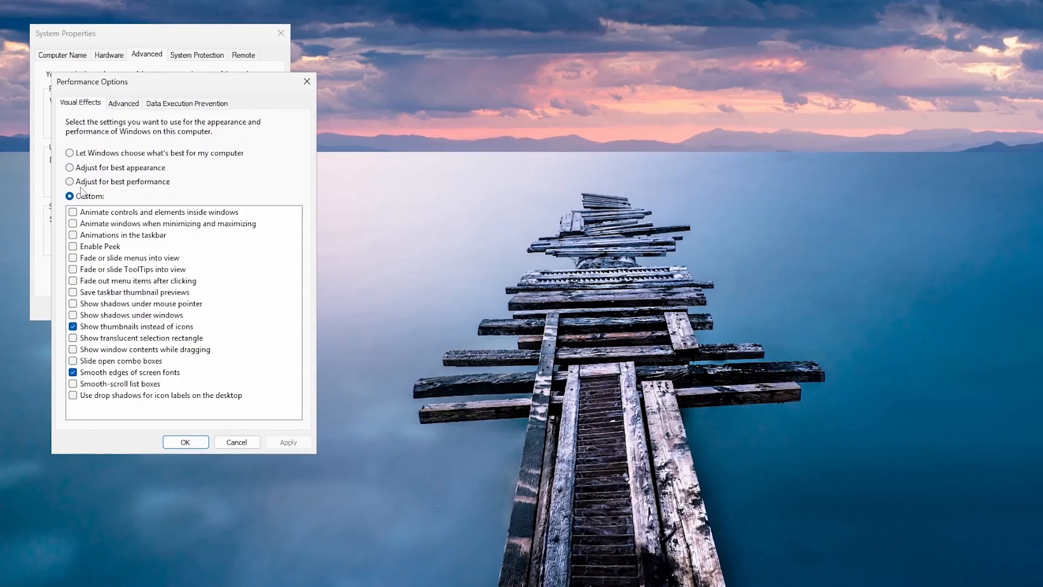
left_click(70, 182)
left_click(74, 372)
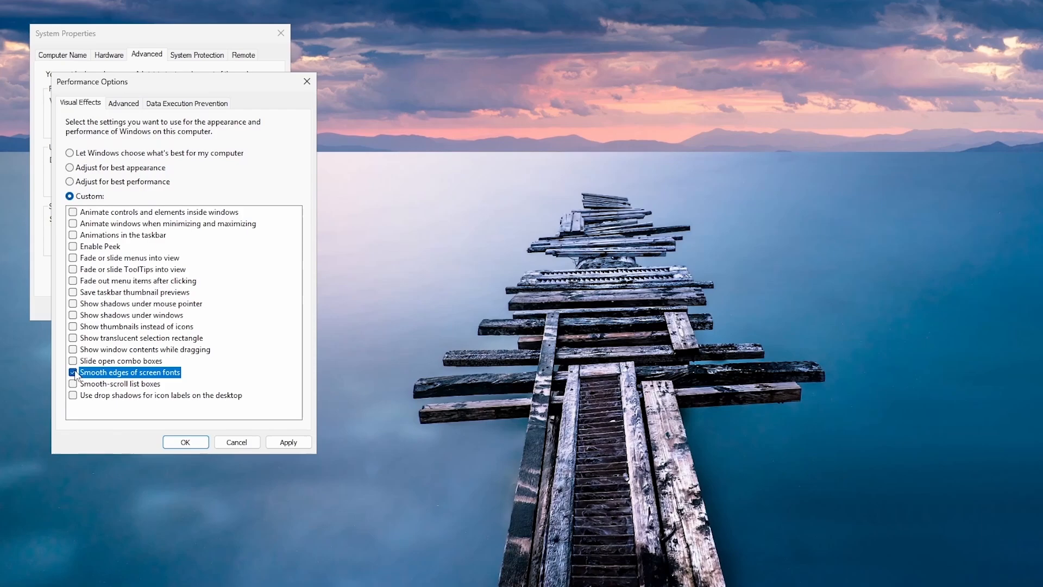
left_click(74, 326)
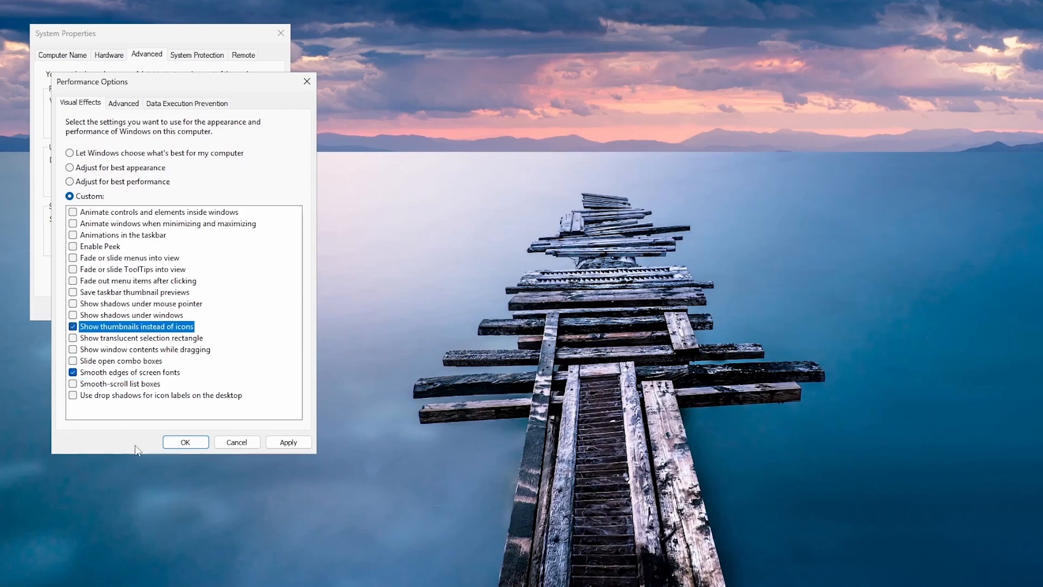
left_click(171, 443)
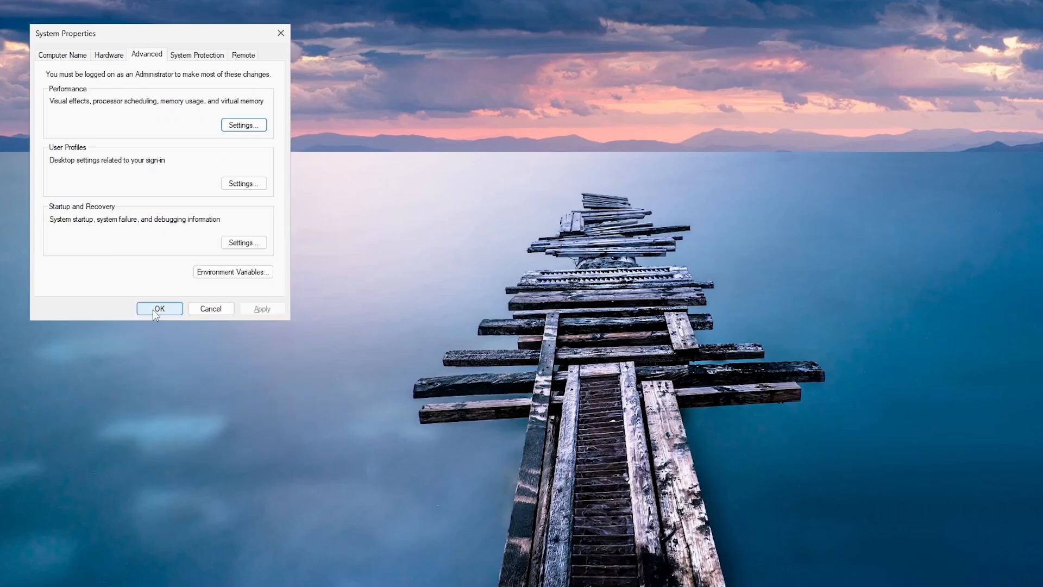
left_click(155, 310)
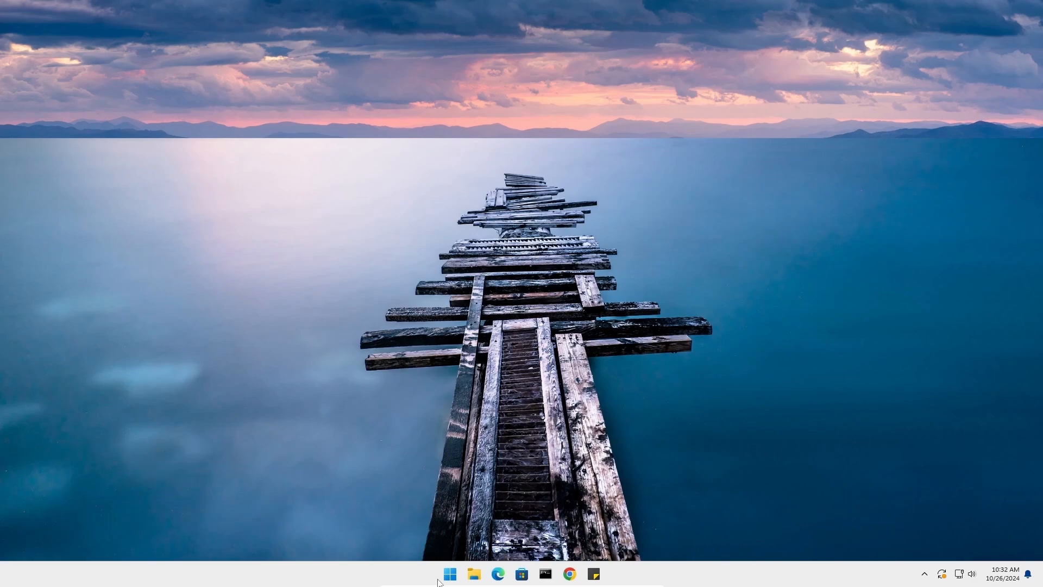
Open the Startup apps page in the Apps settings
right_click(451, 575)
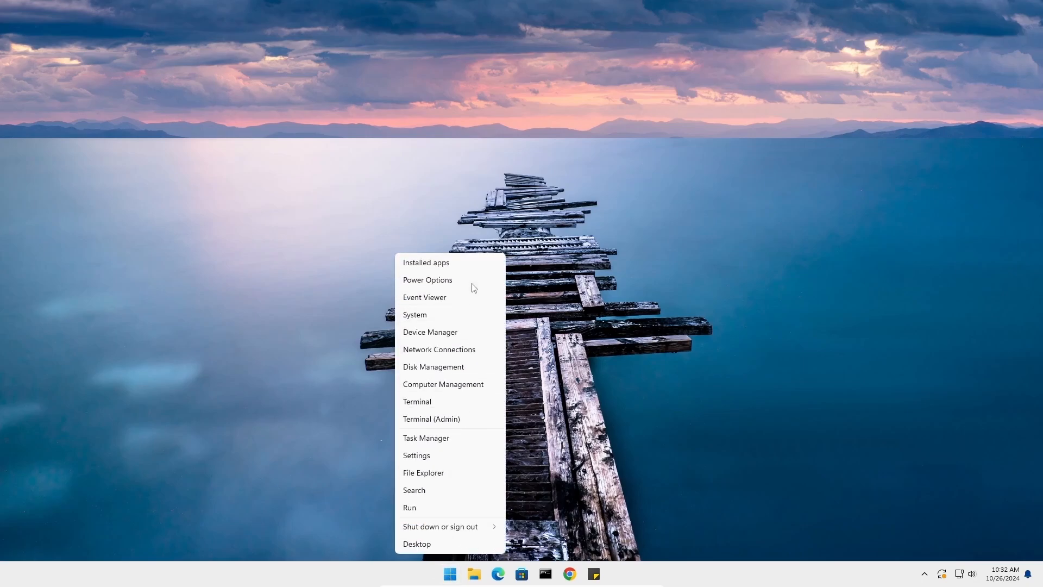
left_click(457, 265)
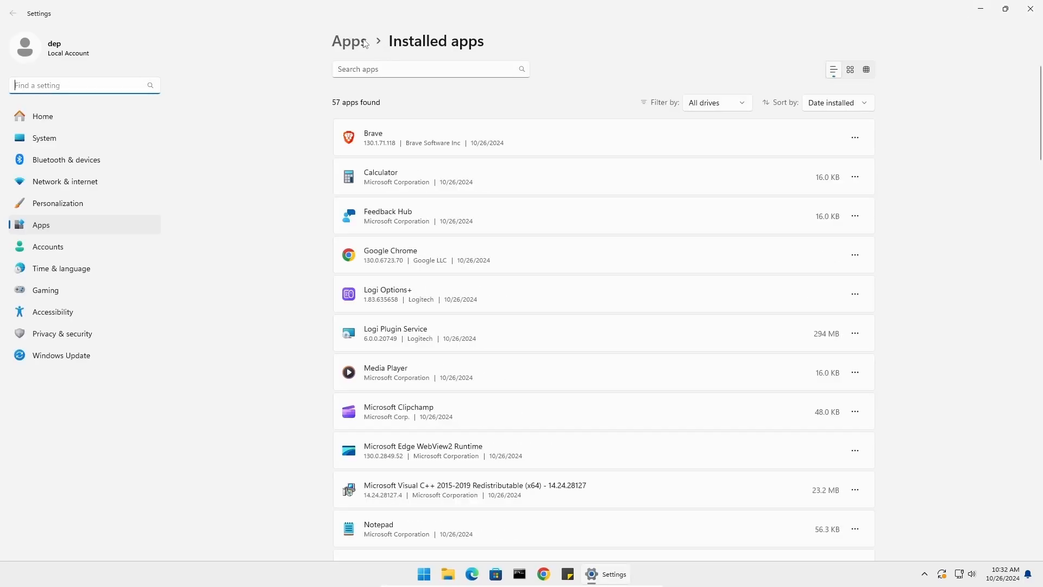
left_click(350, 42)
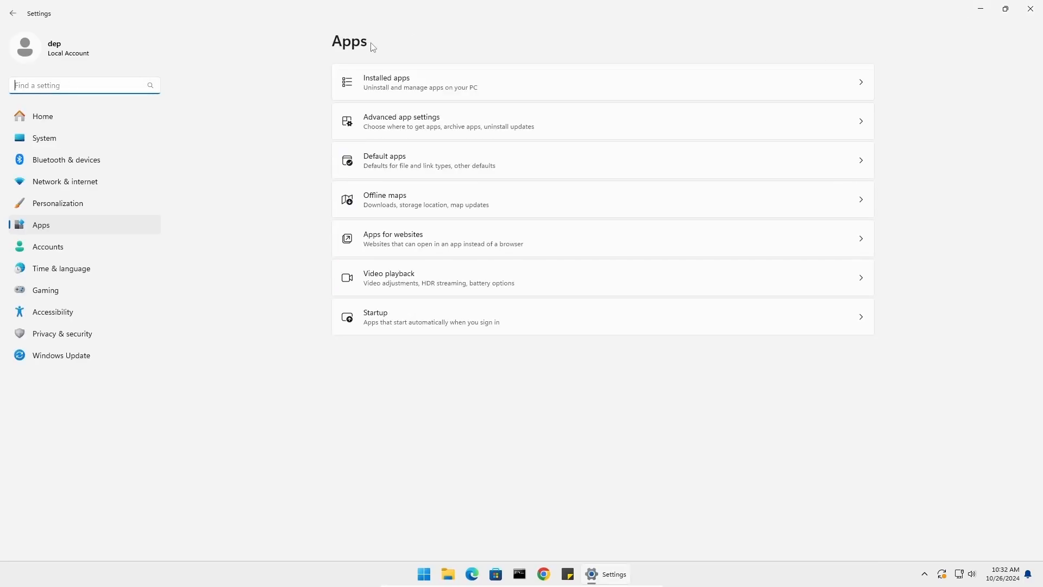
left_click(376, 324)
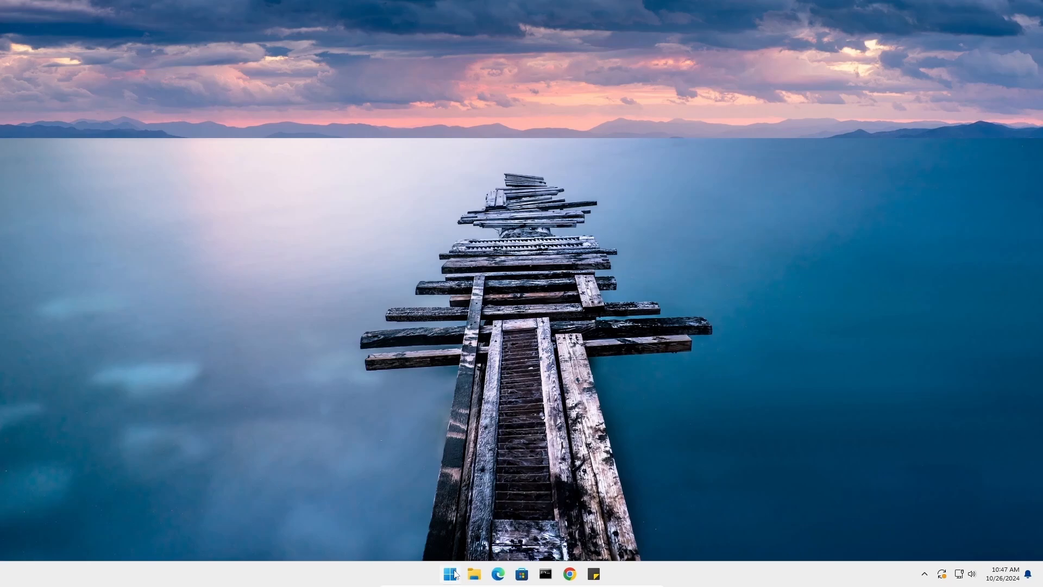
Open Power Options by running powercfg.cpl from the Run dialog
right_click(450, 573)
left_click(409, 506)
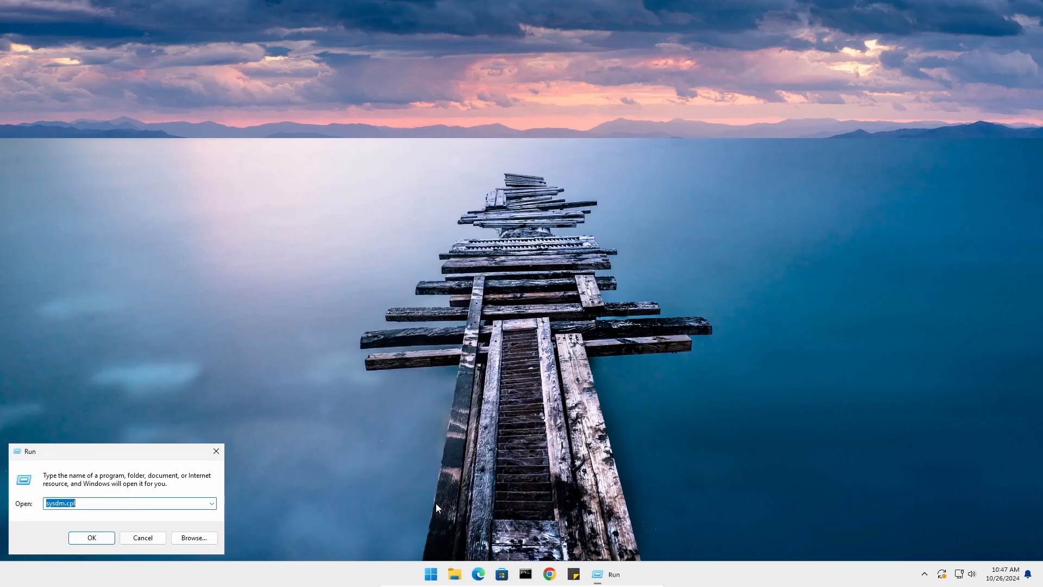
type("powercf")
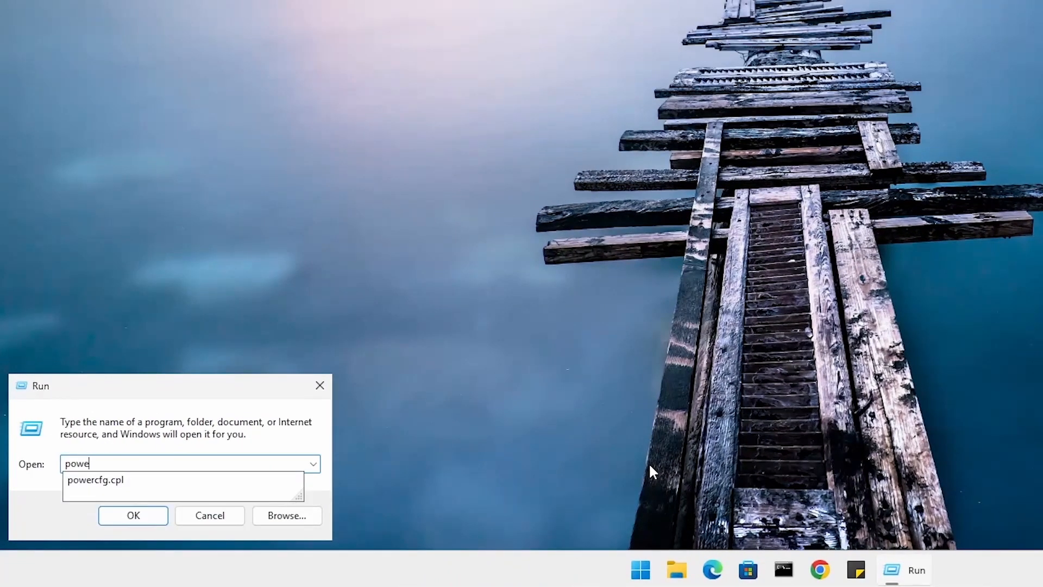
type("g.cpl")
key("Return")
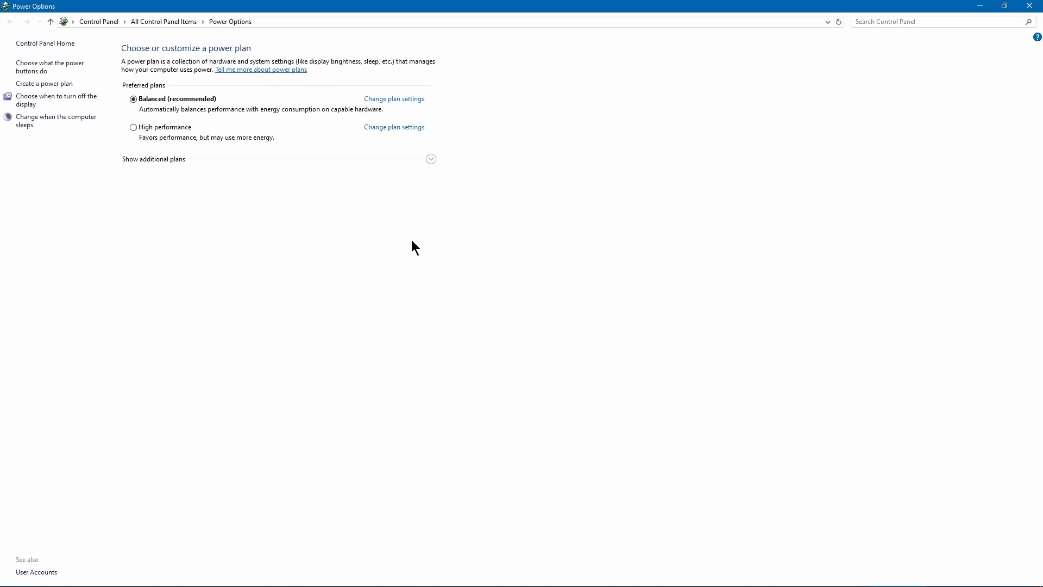
Show the additional power plans, select High performance, and open its plan settings
left_click(431, 158)
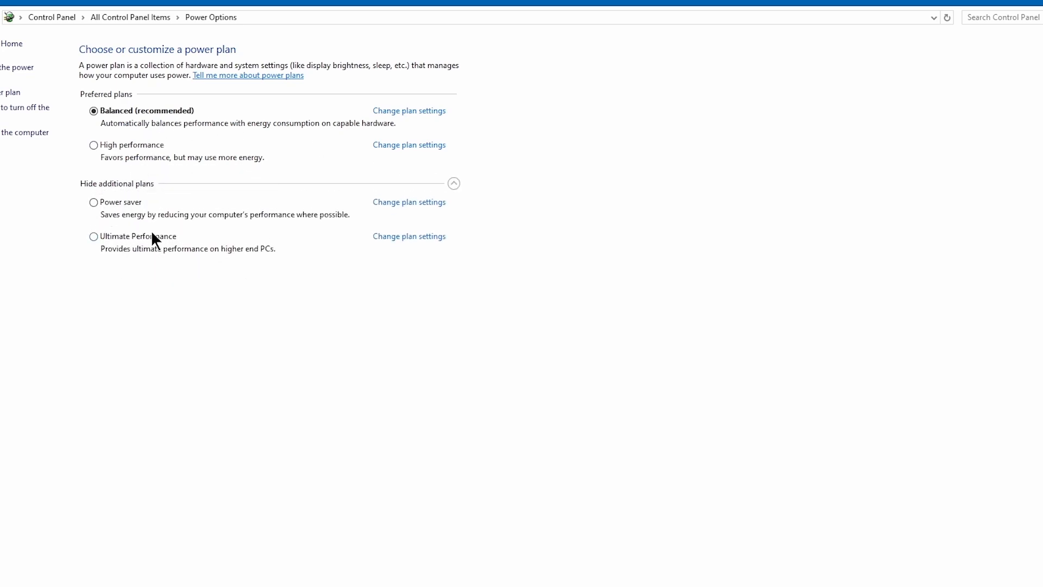
left_click(107, 147)
left_click(423, 144)
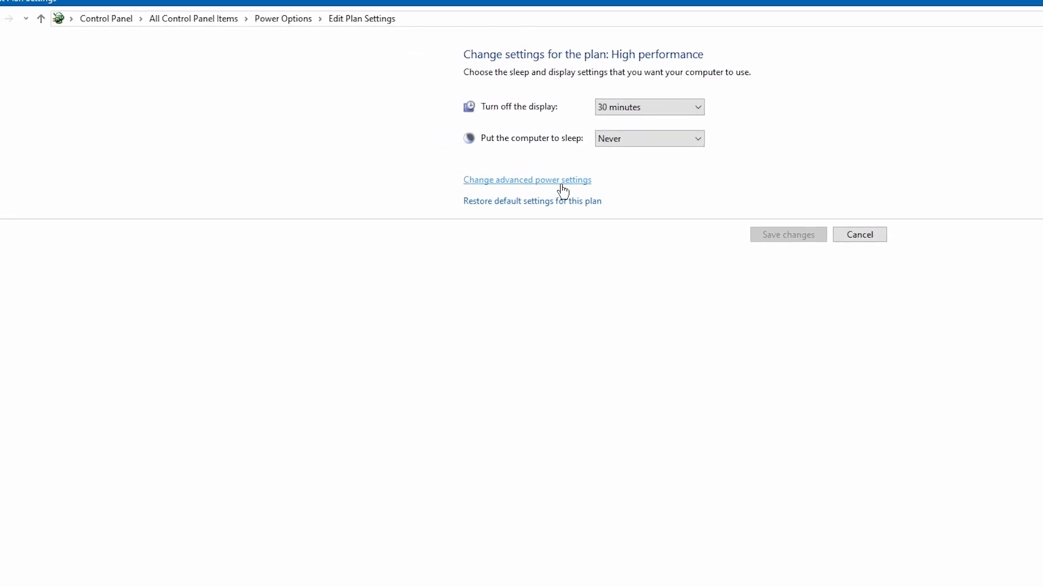
In the advanced power settings, open Minimum processor state under Processor power management and confirm the dialog
left_click(562, 186)
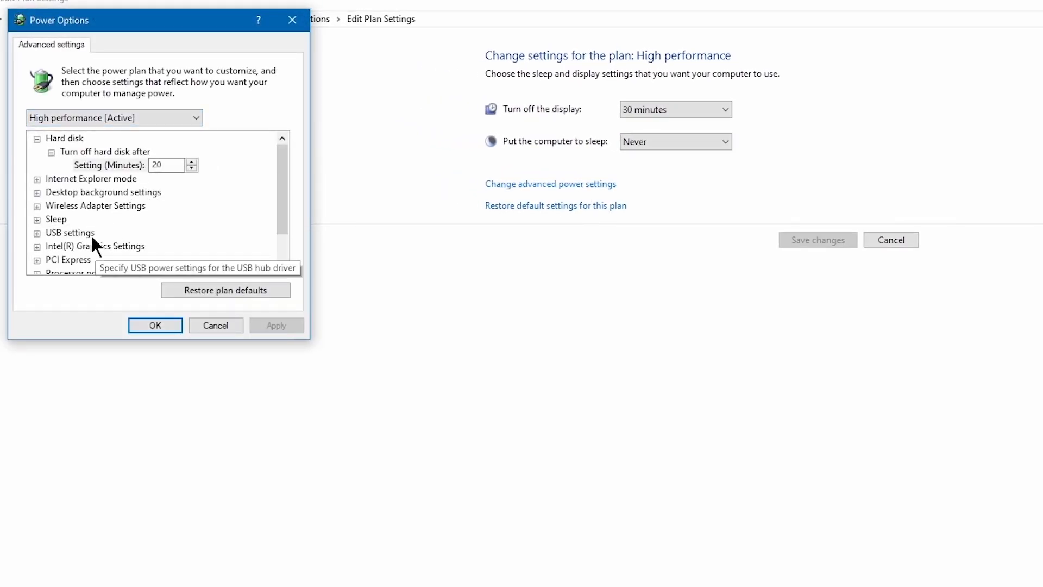
scroll(91, 239, "down", 1)
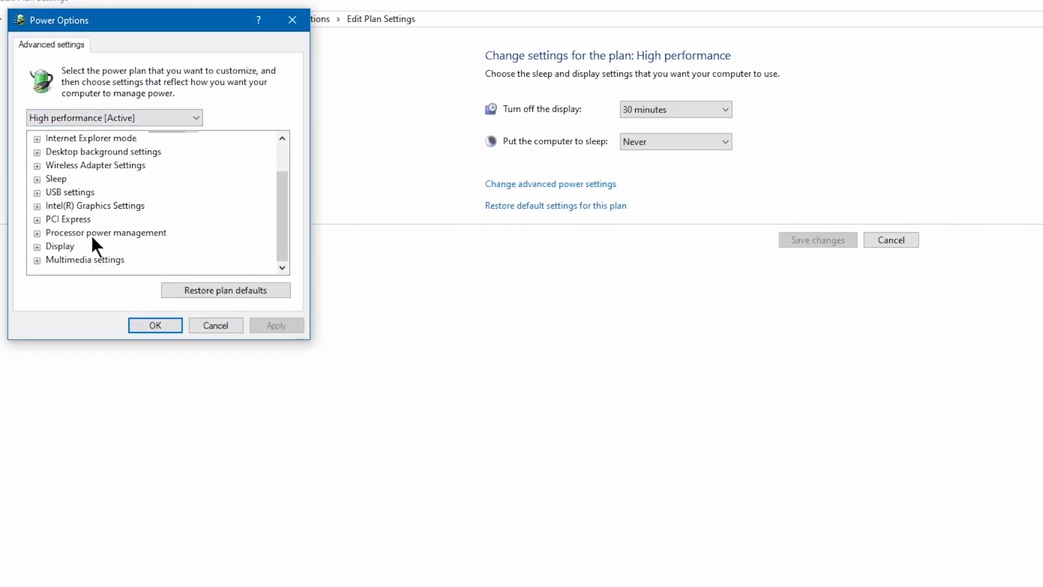
left_click(36, 234)
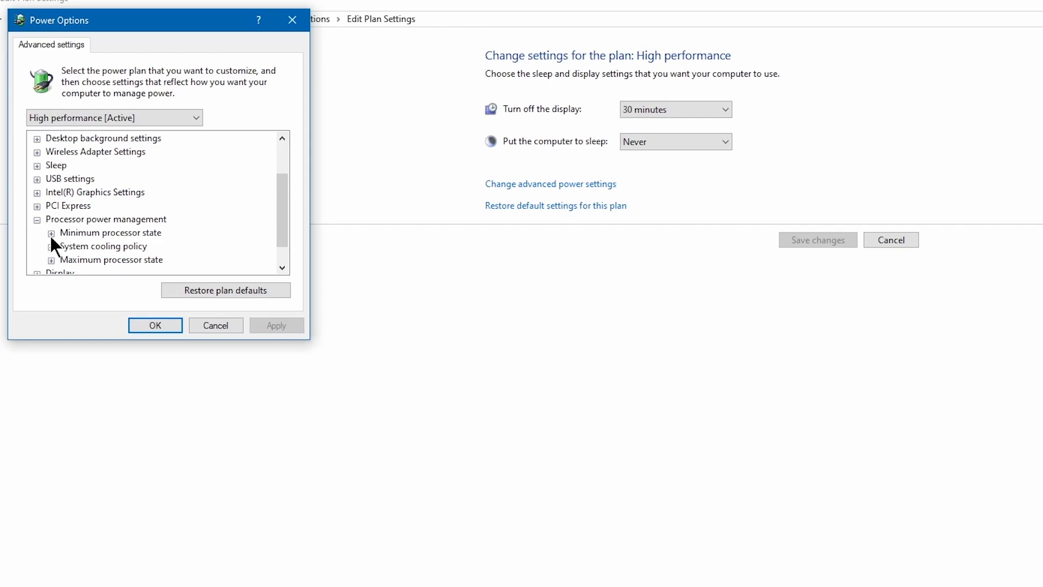
left_click(50, 233)
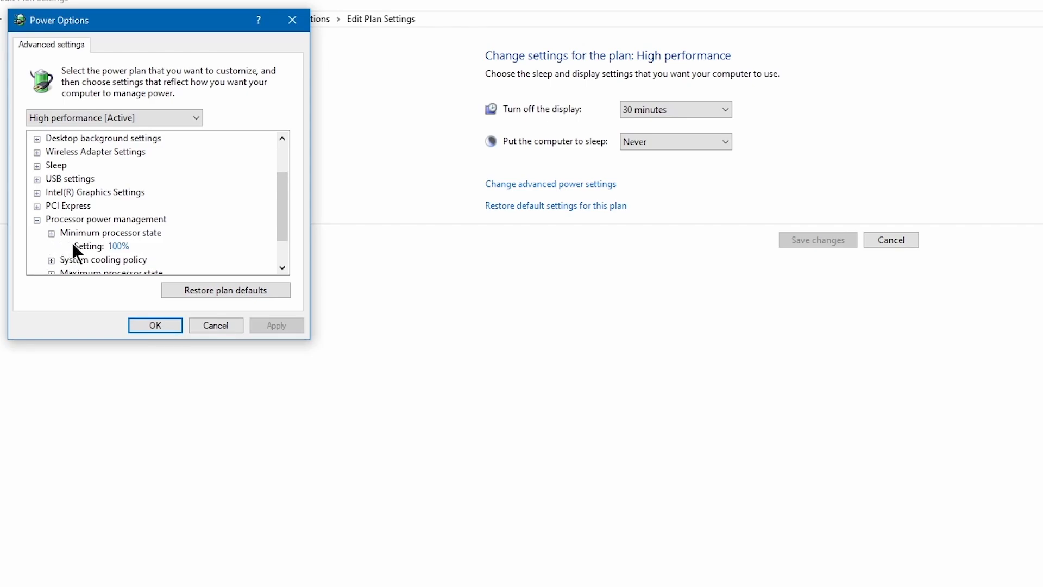
left_click(116, 247)
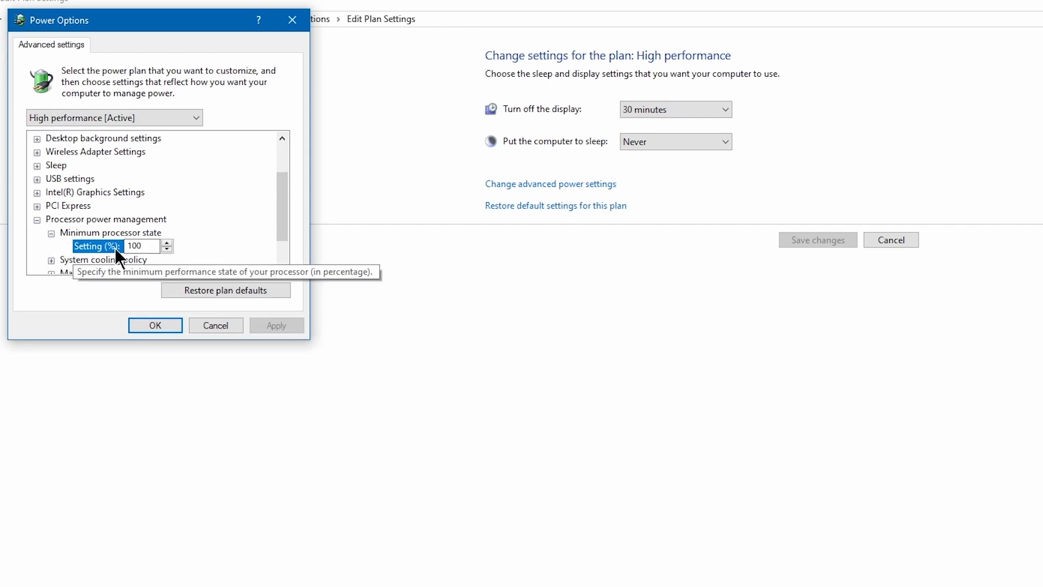
left_click(165, 328)
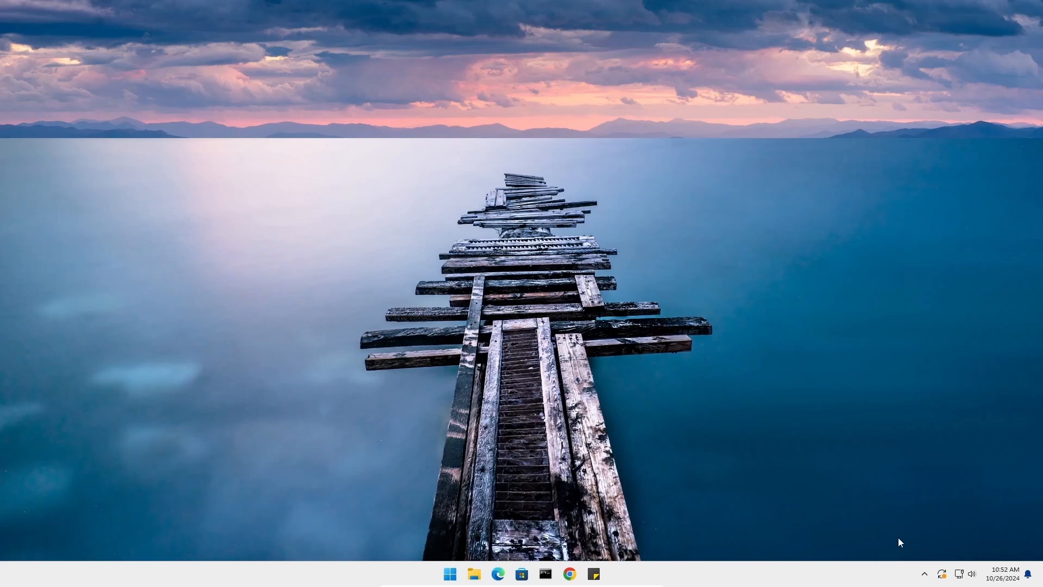
Open the Temporary files storage settings and also select Downloads for removal
right_click(451, 574)
left_click(438, 315)
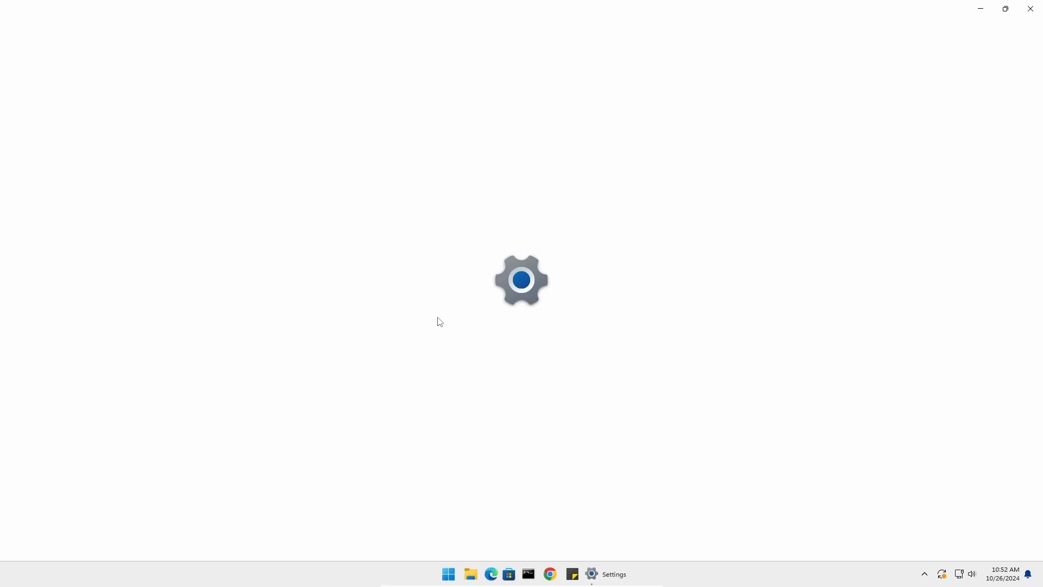
left_click(379, 43)
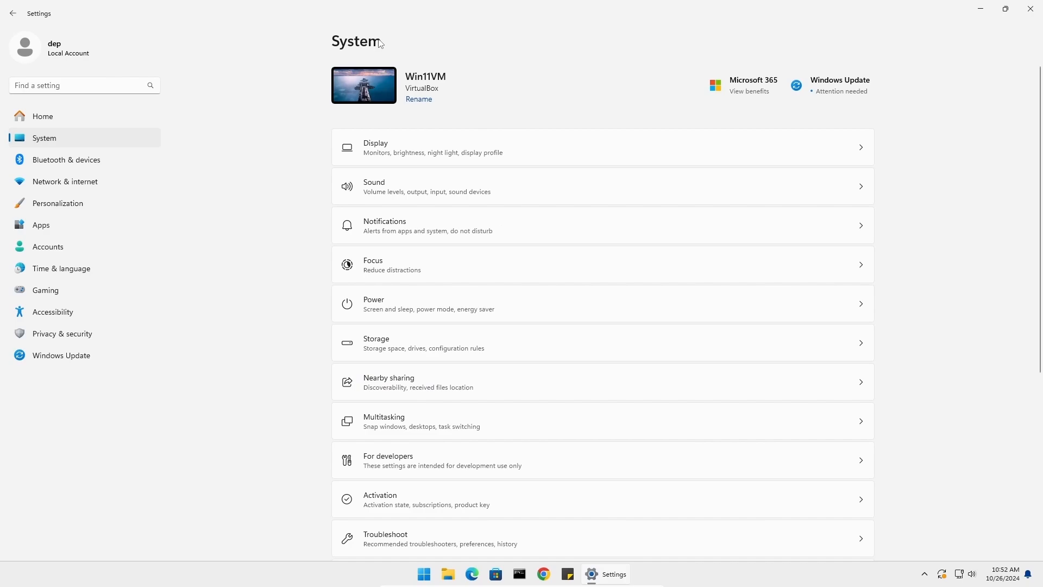
left_click(409, 343)
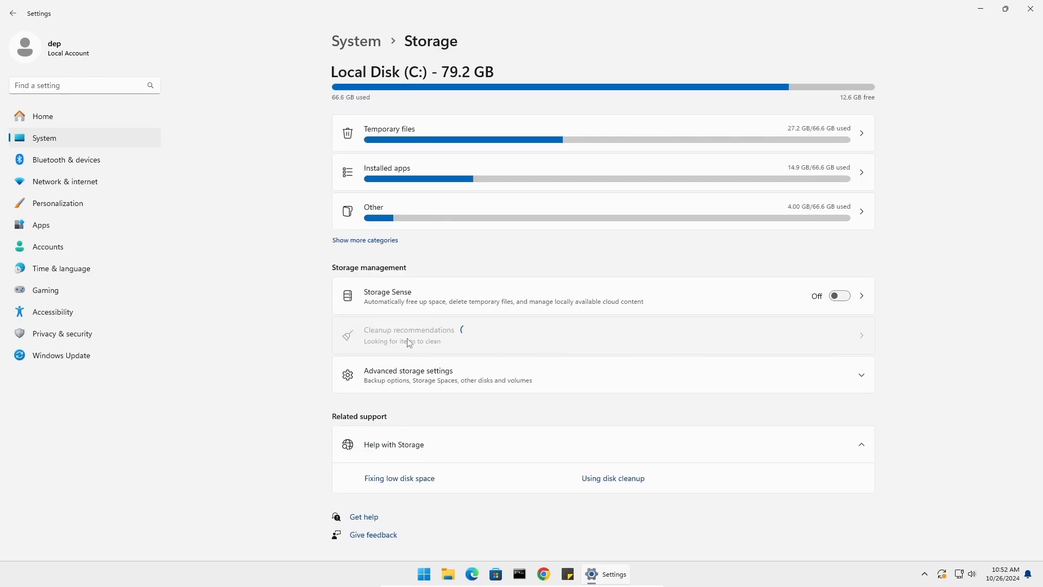
left_click(499, 131)
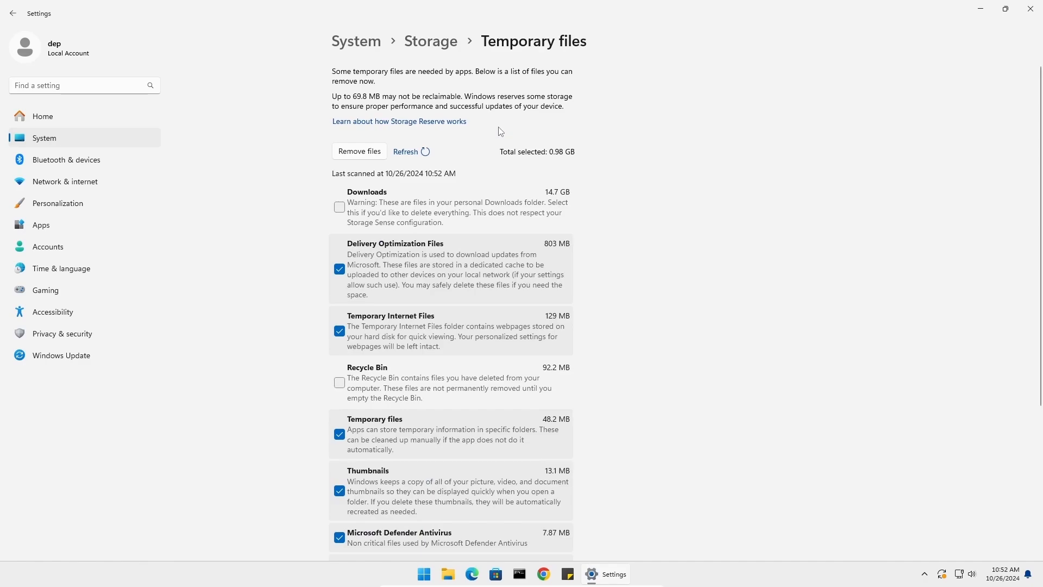
left_click(339, 207)
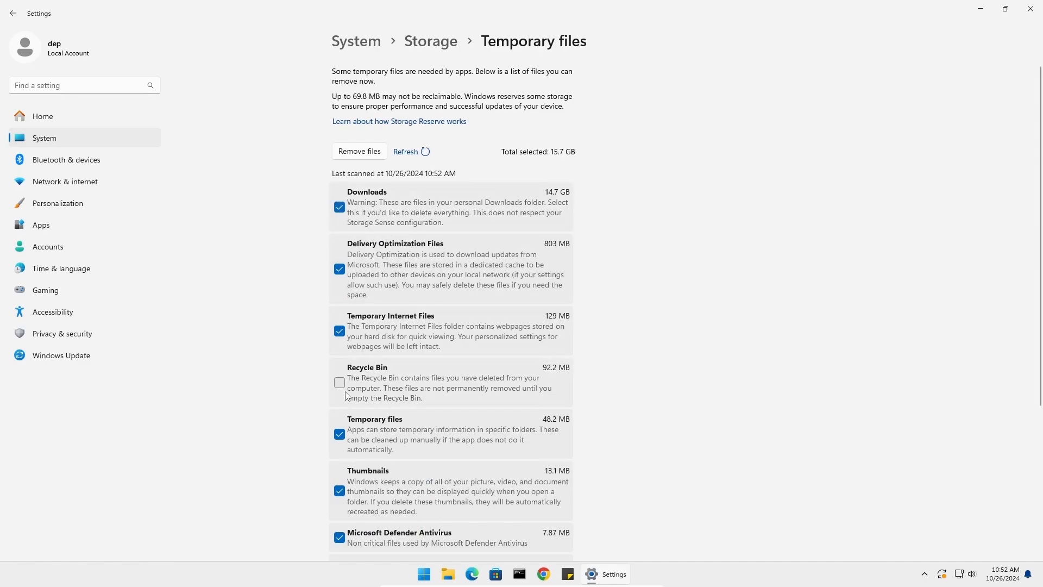
Also select Recycle Bin and remove all the selected temporary files
left_click(343, 386)
scroll(344, 389, "down", 3)
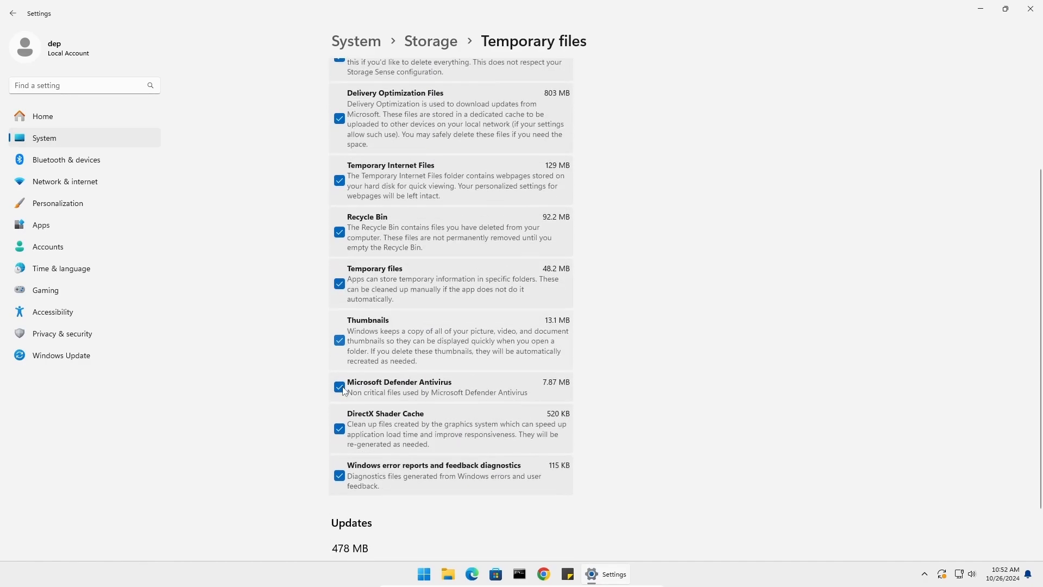
scroll(343, 387, "up", 3)
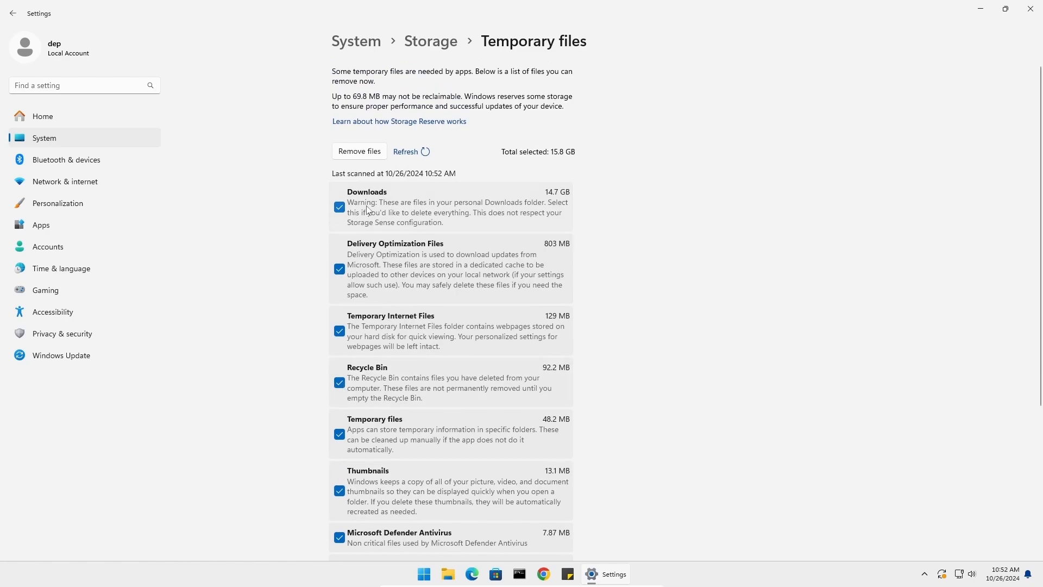
left_click(359, 155)
left_click(460, 321)
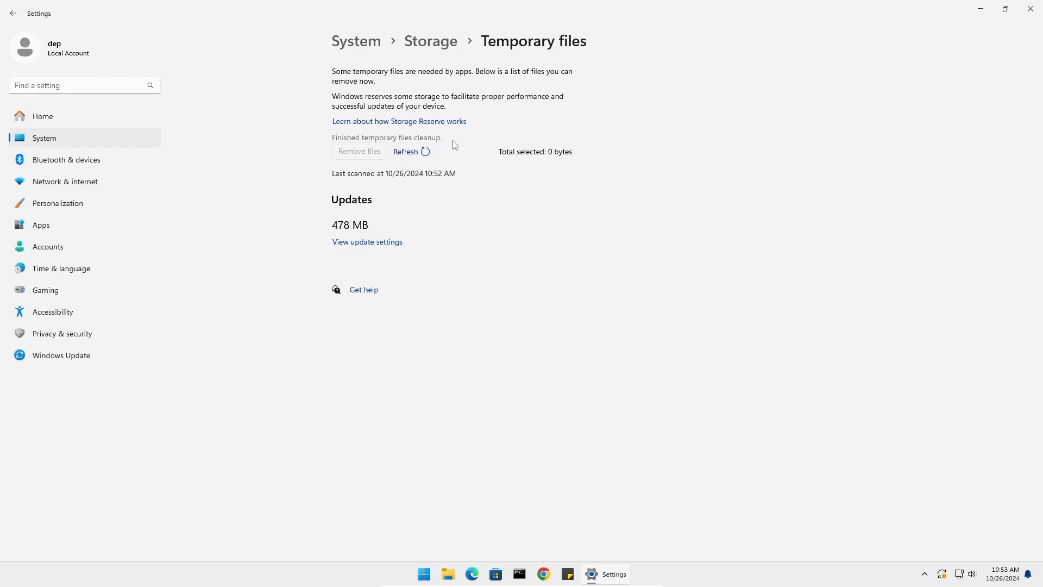
Open Storage Sense settings and turn on Automatic User content cleanup
left_click(429, 49)
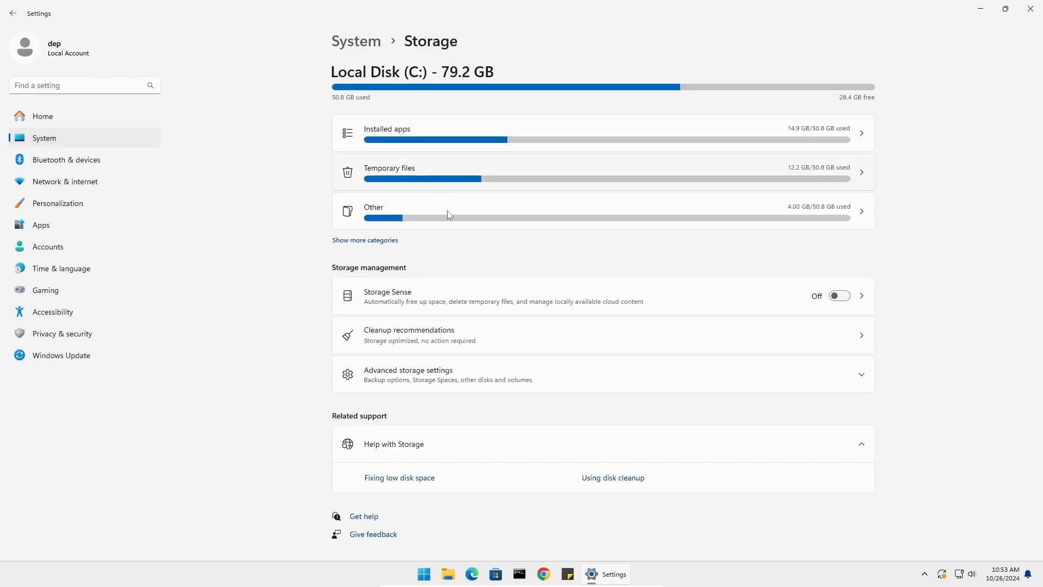
left_click(402, 295)
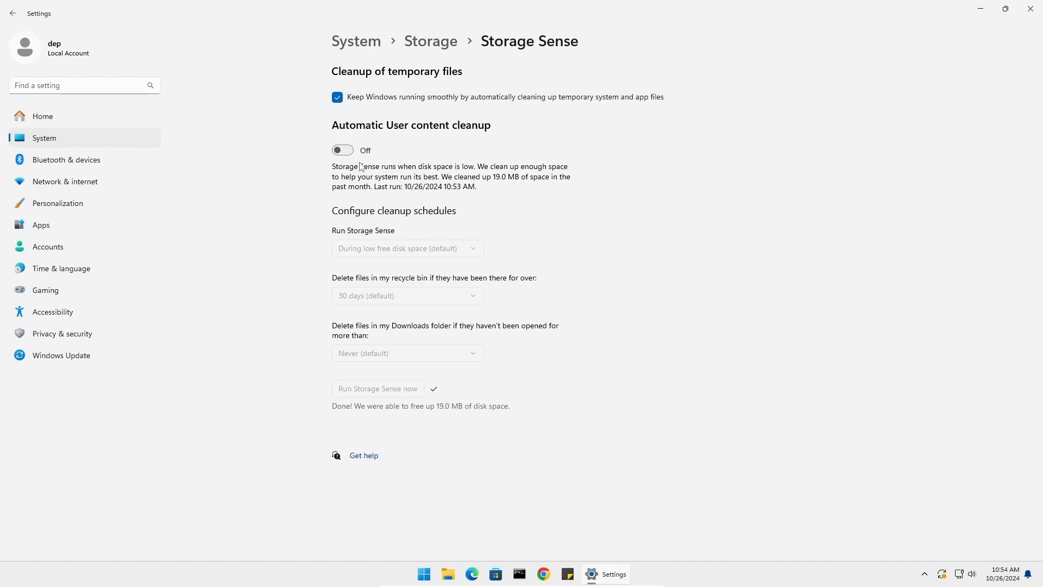
left_click(343, 151)
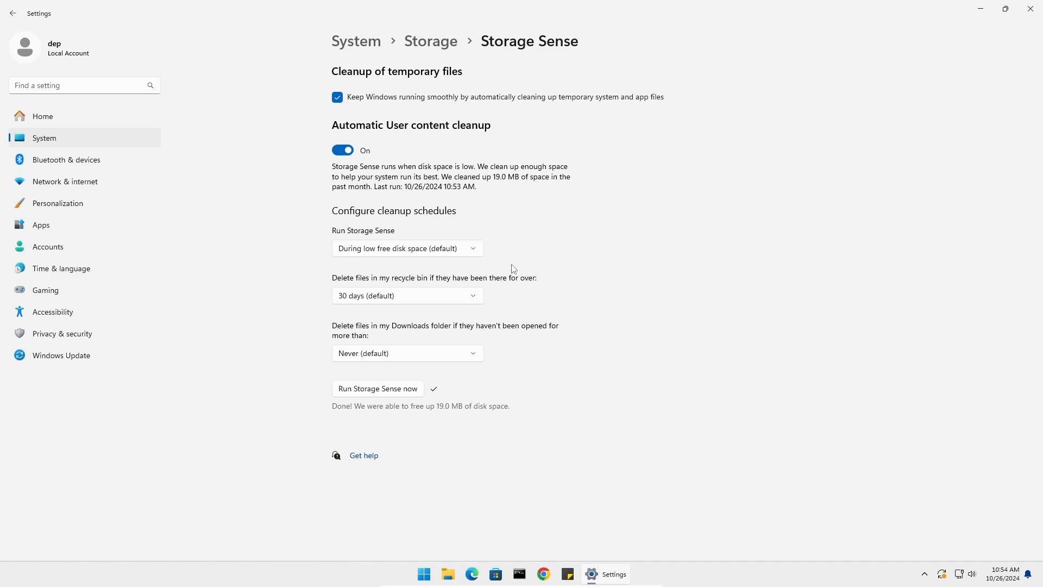
left_click(353, 300)
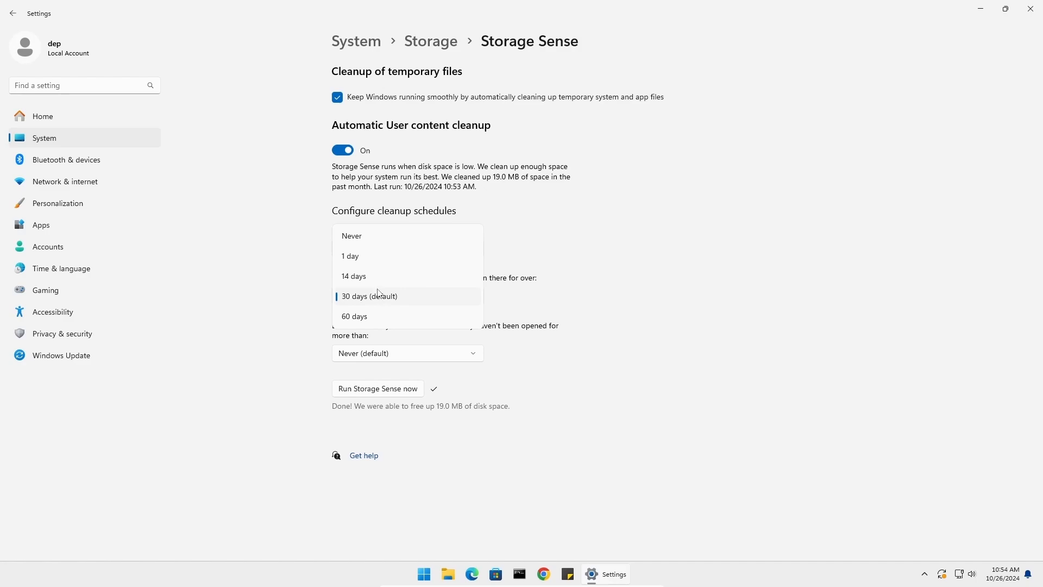
left_click(704, 325)
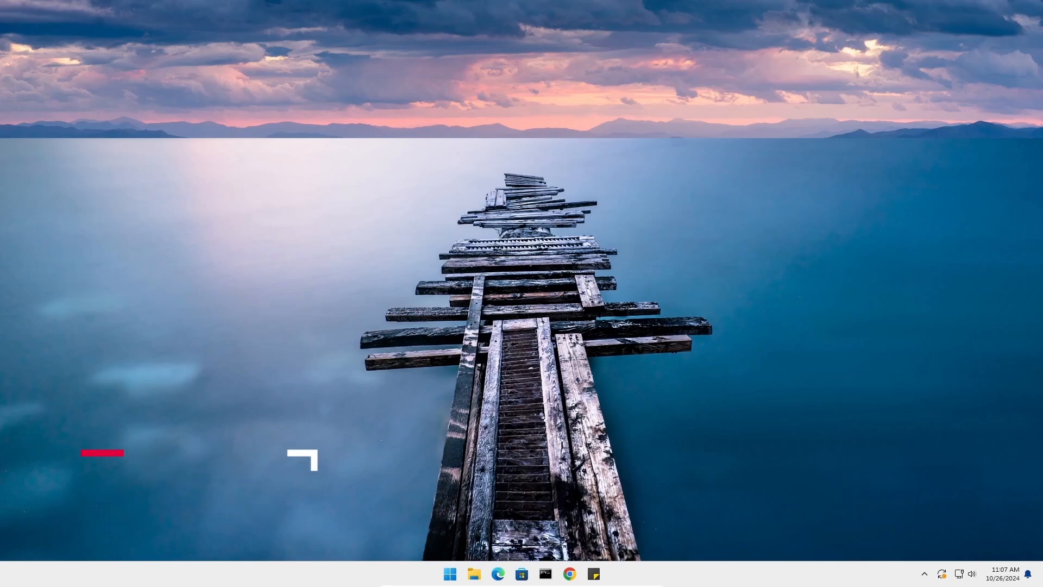
Search for and open Task Scheduler, showing the Task Scheduler Library
left_click(448, 573)
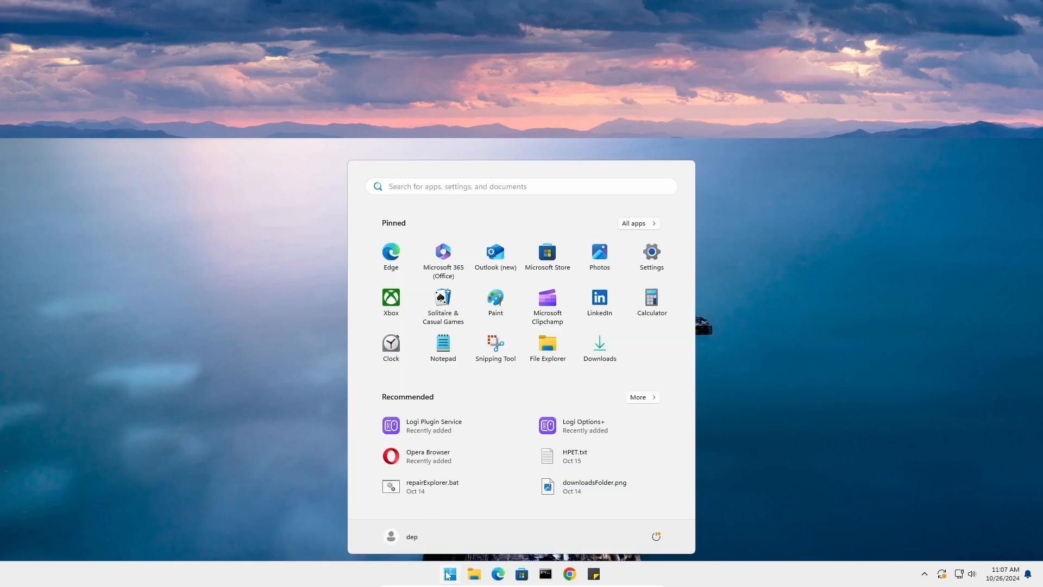
type("task")
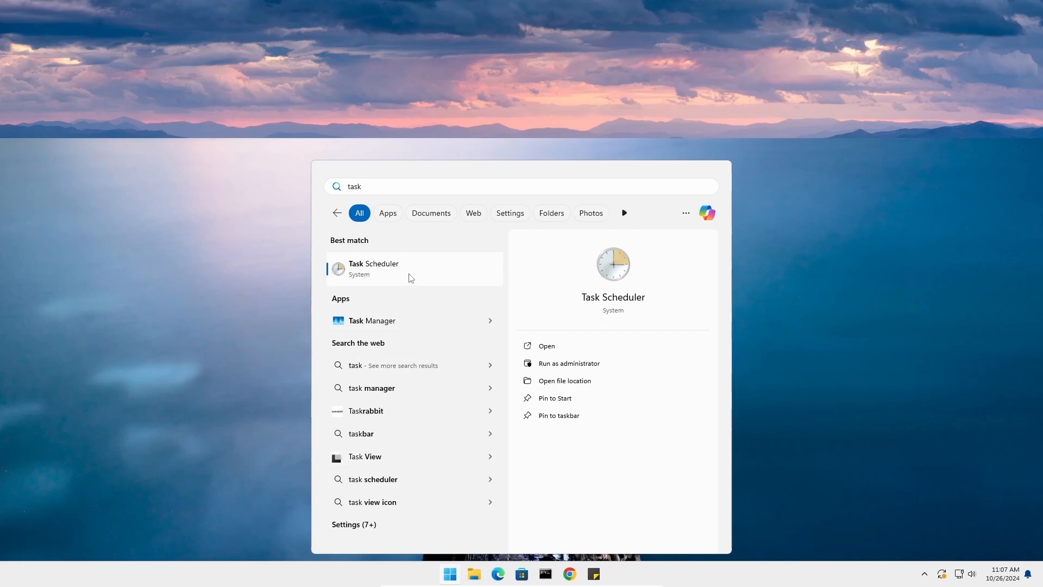
left_click(412, 276)
left_click(54, 57)
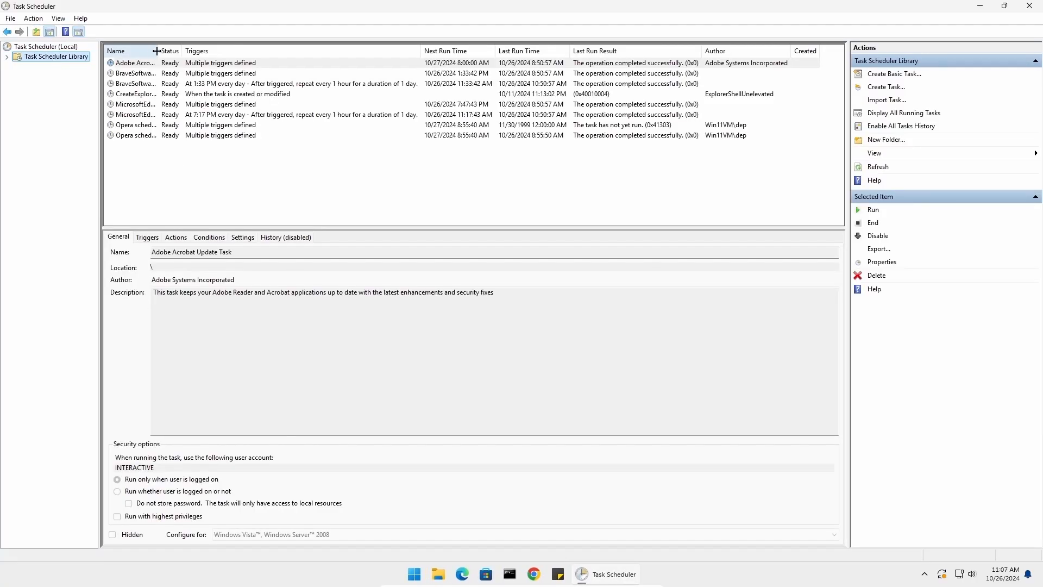
Select all tasks in the Task Scheduler Library and disable them
left_click_drag(158, 50, 220, 54)
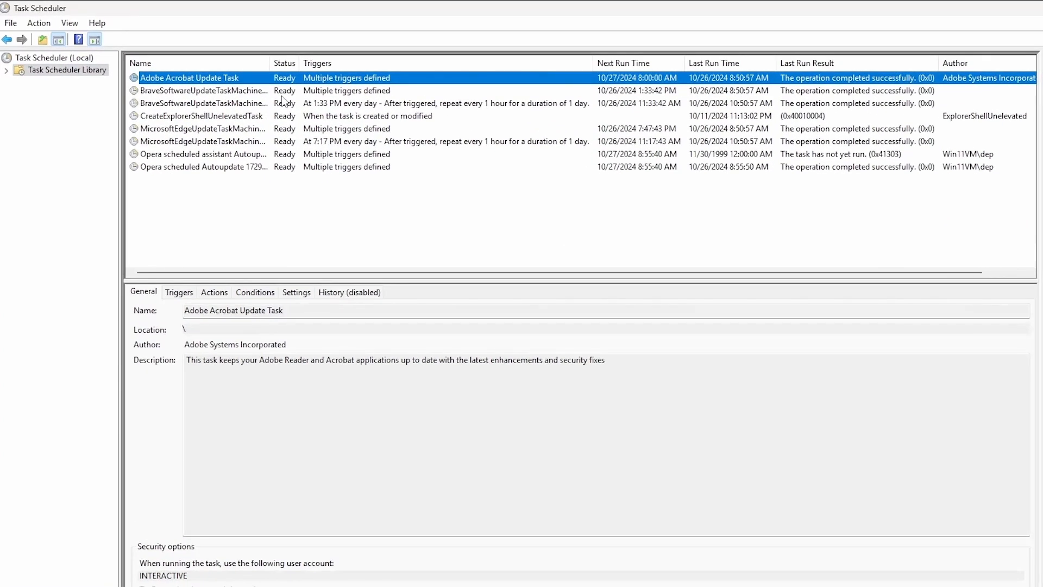
left_click(203, 128)
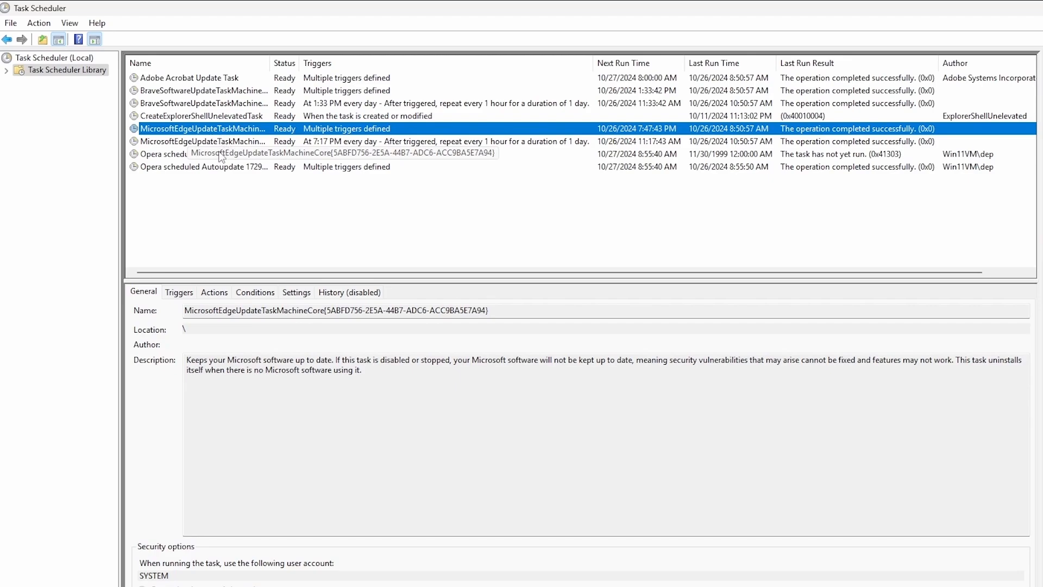
left_click(234, 200)
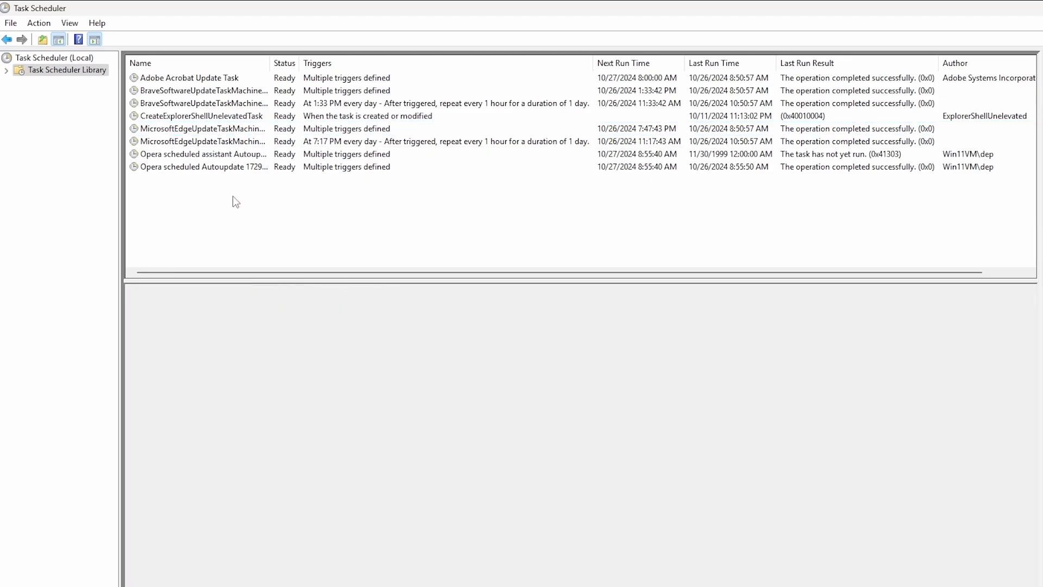
left_click_drag(233, 196, 174, 5)
right_click(202, 128)
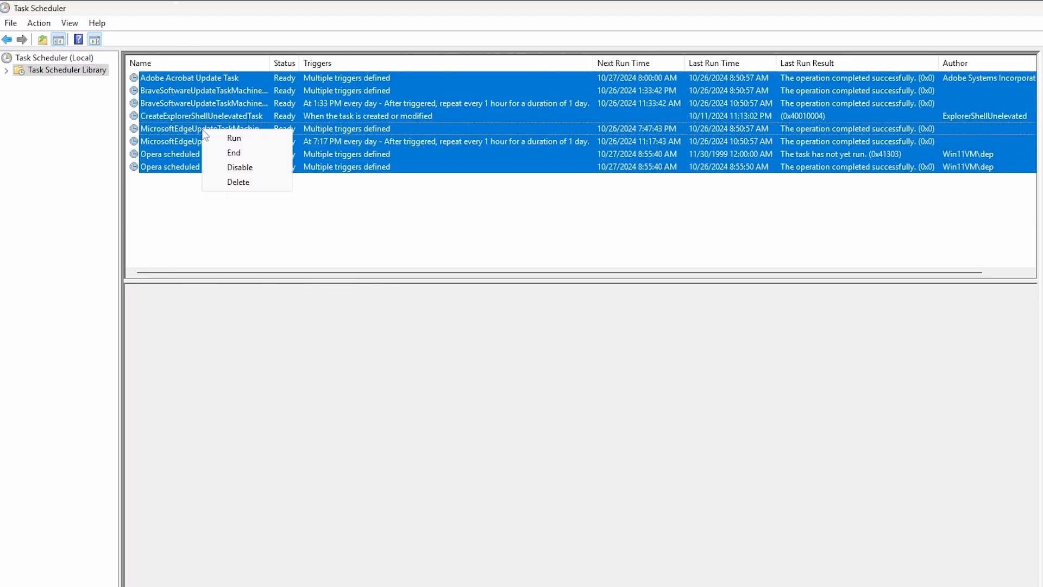
left_click(234, 167)
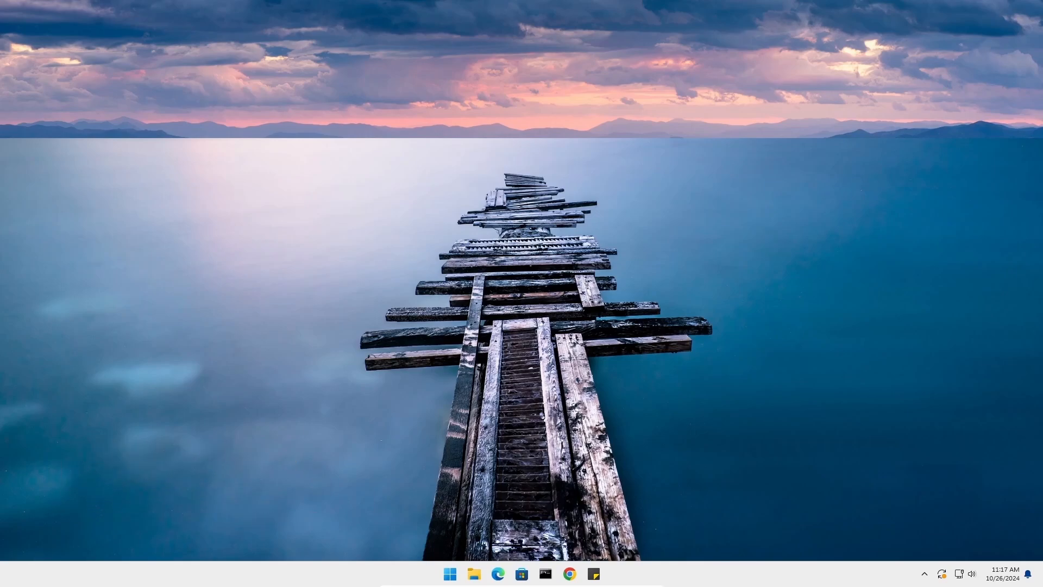
Open Optimize Drives through a defrag search and review its optimization schedule settings before closing it
left_click(450, 574)
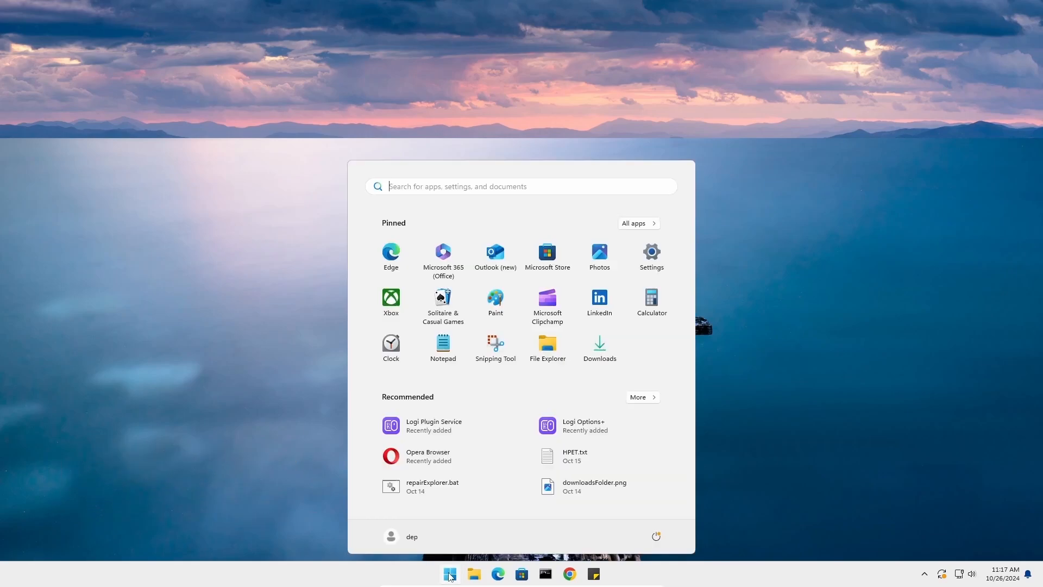
type("defrag")
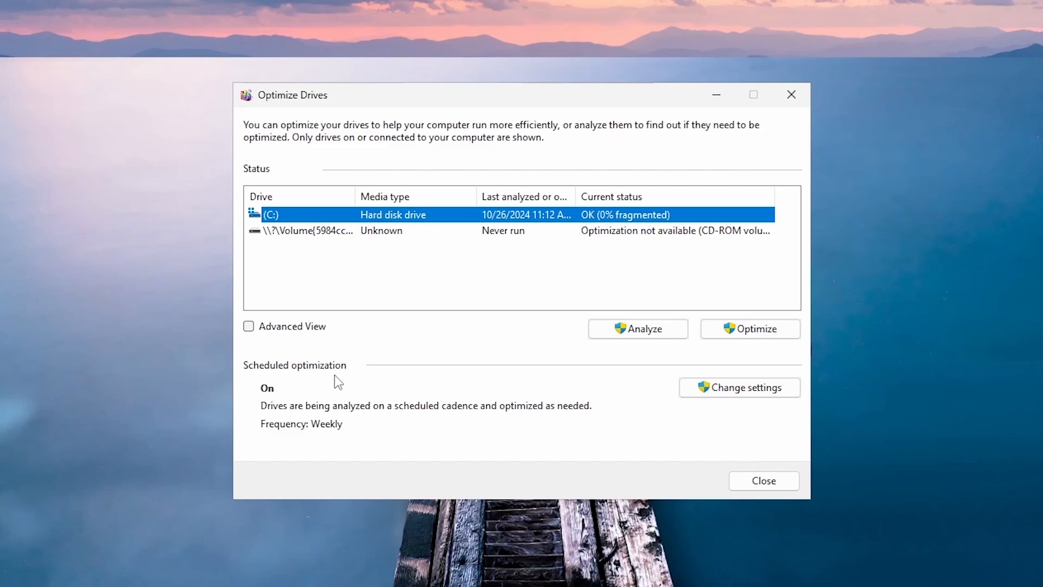
left_click(708, 389)
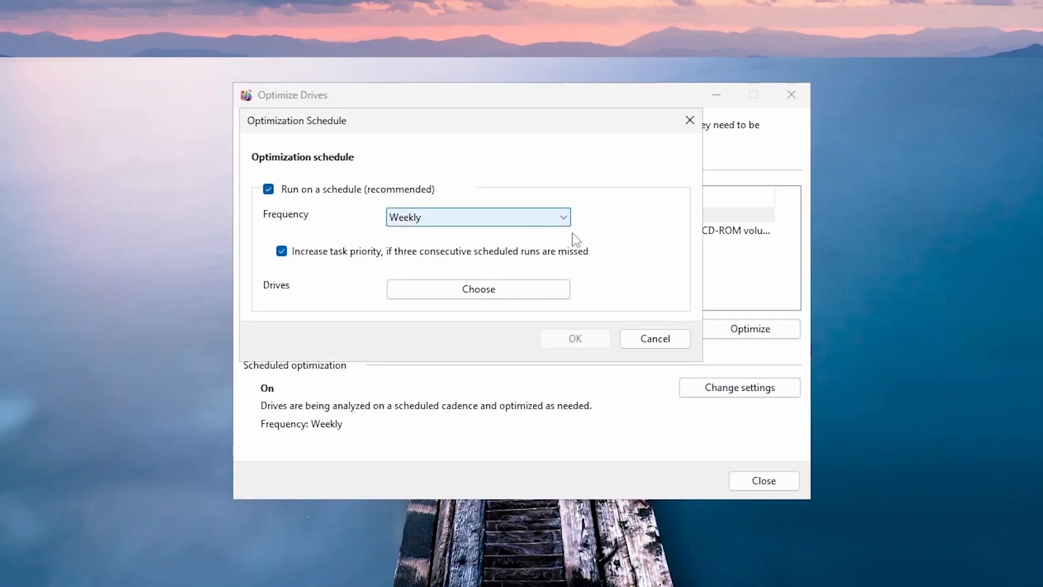
left_click(662, 345)
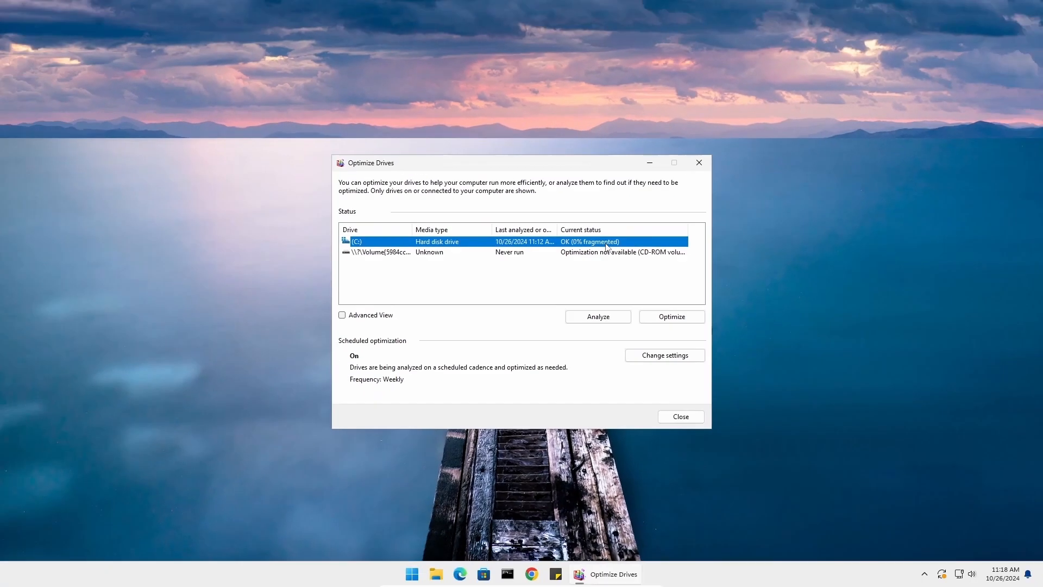
left_click(681, 416)
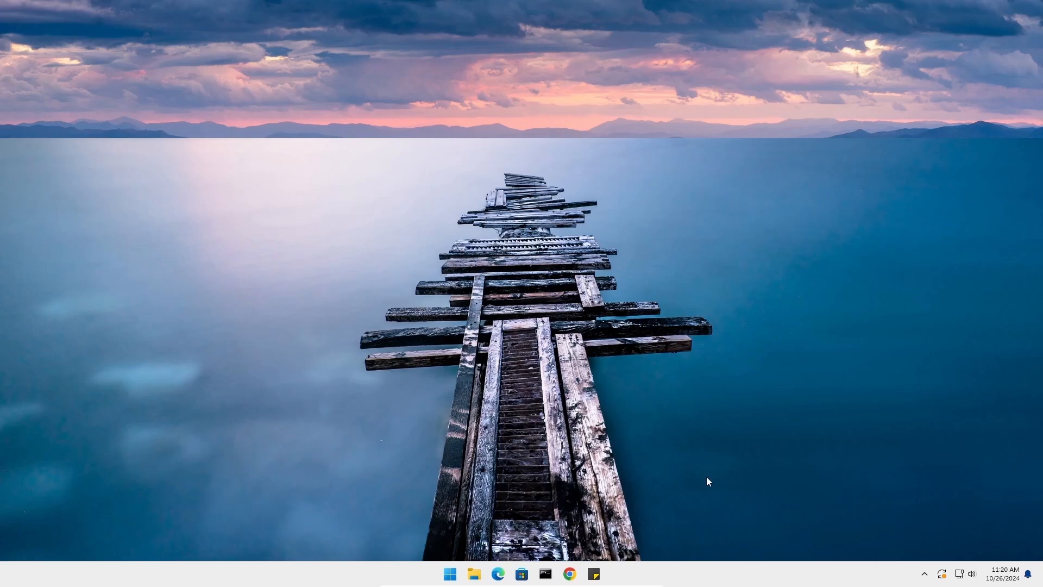
Open Accounts sign-in options and turn off automatically saving and restarting restartable apps when signing back in
right_click(451, 573)
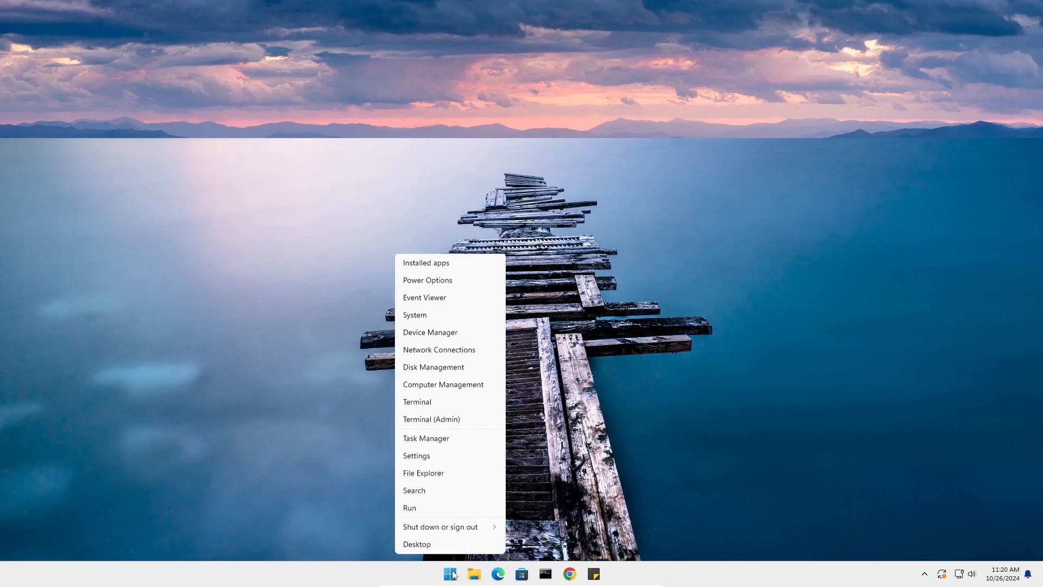
left_click(447, 314)
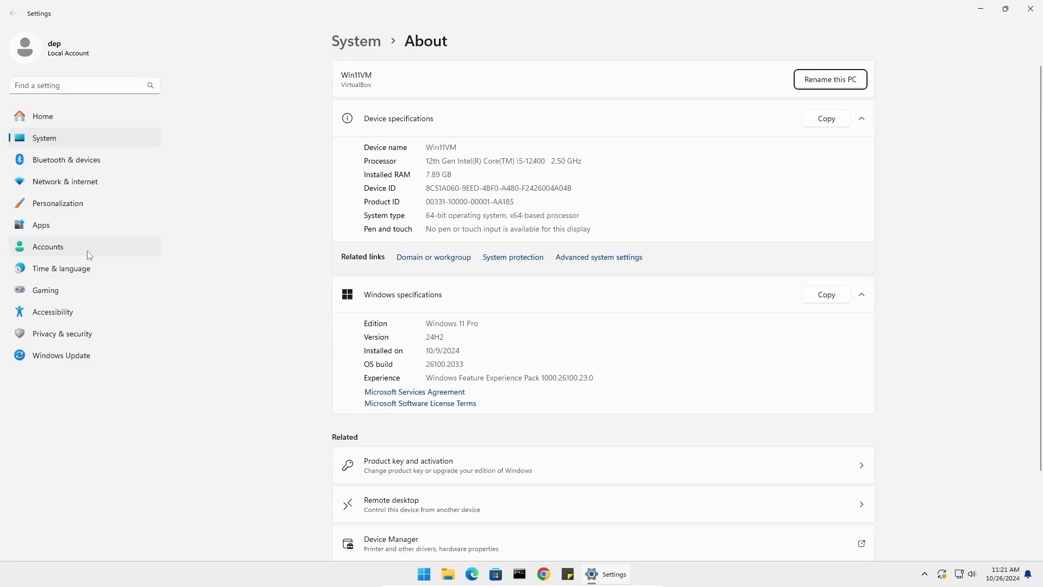
left_click(69, 251)
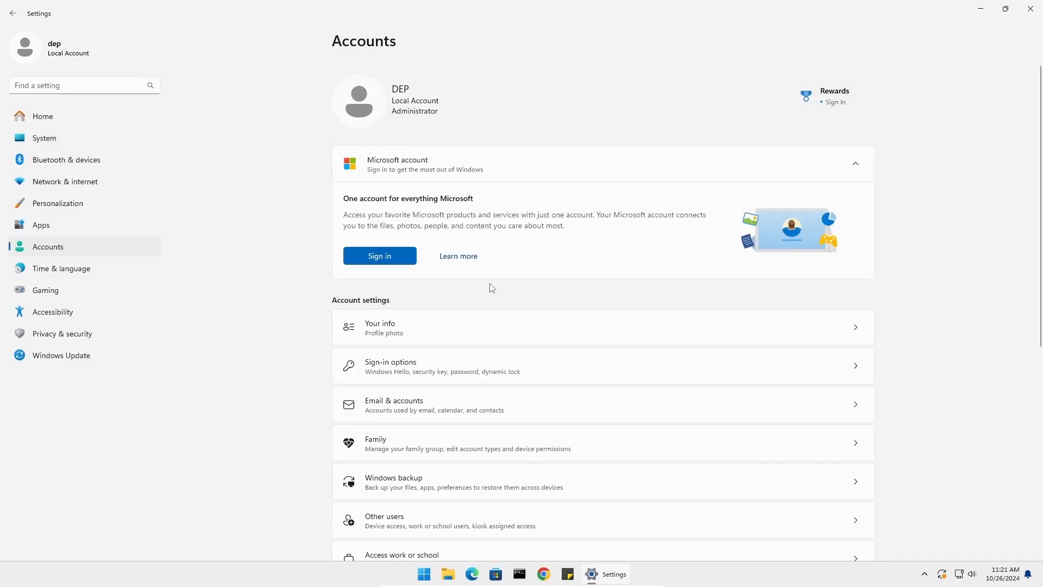
left_click(409, 378)
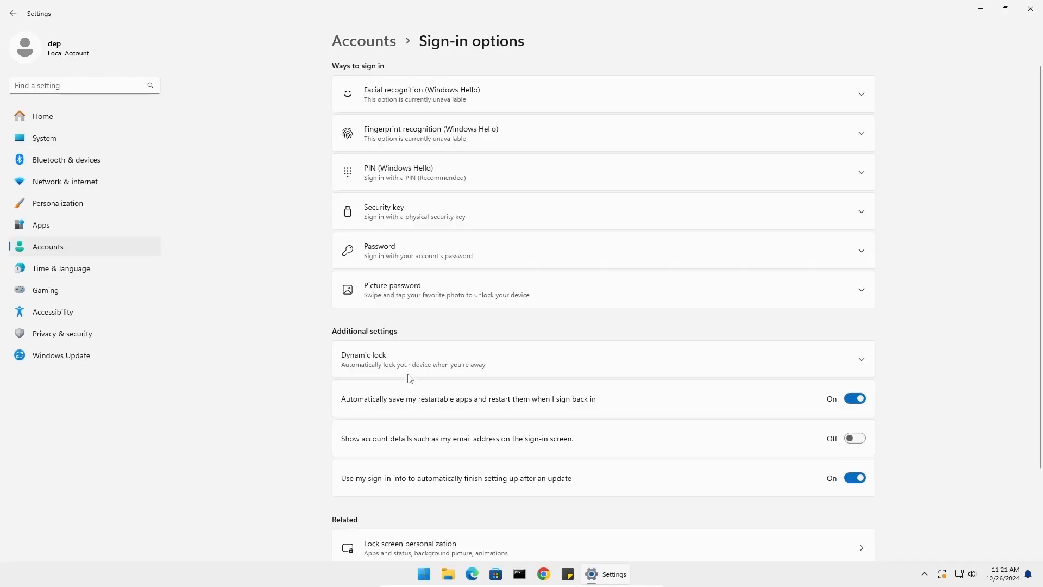
scroll(435, 362, "down", 3)
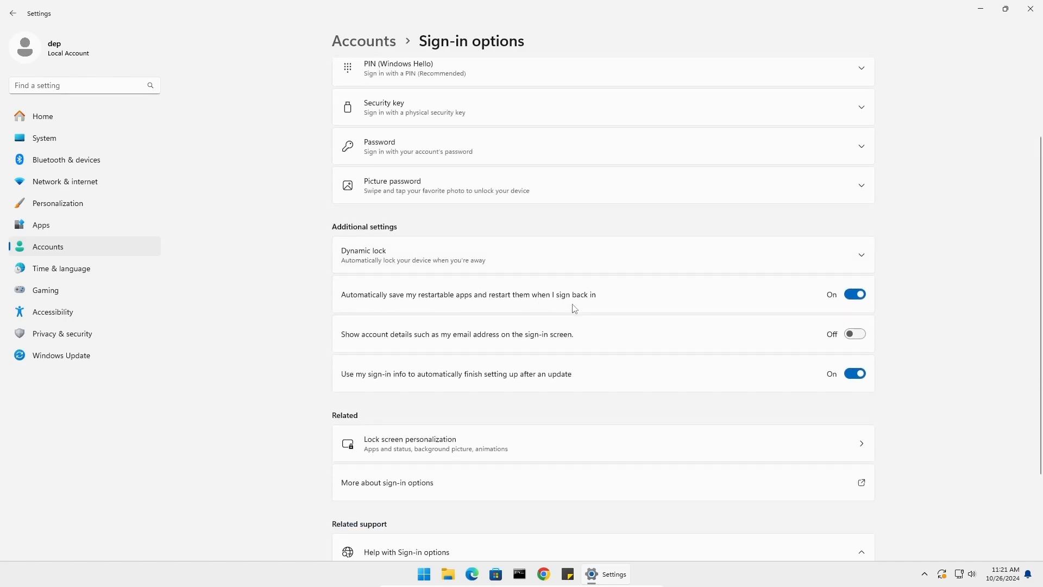
left_click(856, 299)
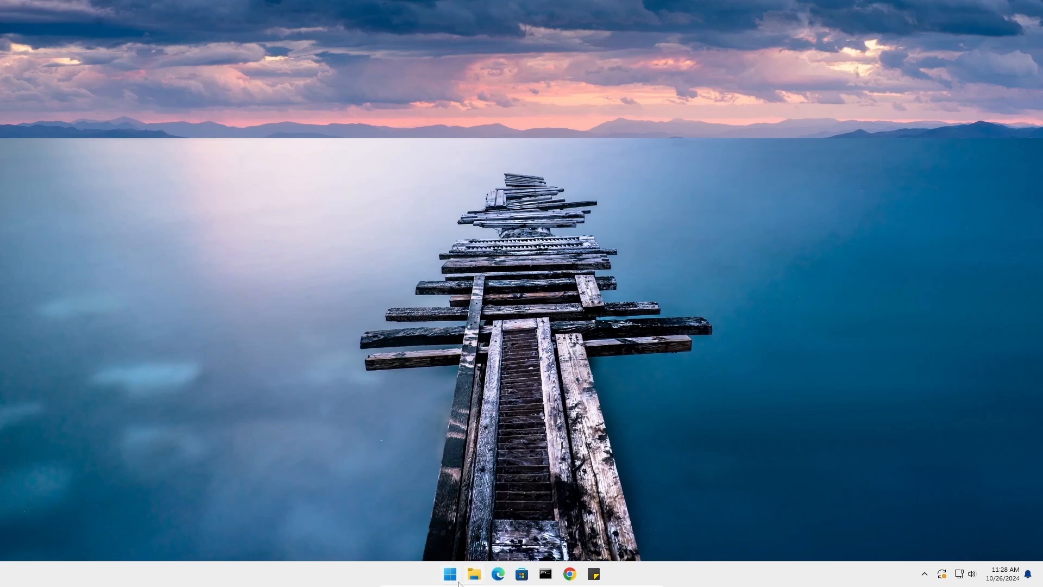
Open Notifications settings and clear the option suggesting ways to get the most out of Windows
right_click(450, 574)
left_click(450, 317)
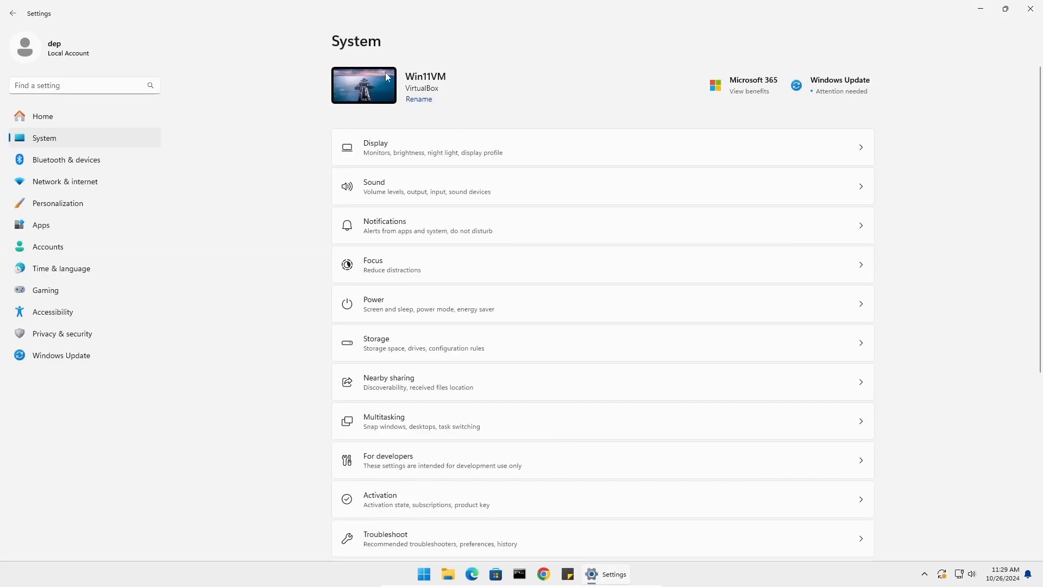
left_click(435, 225)
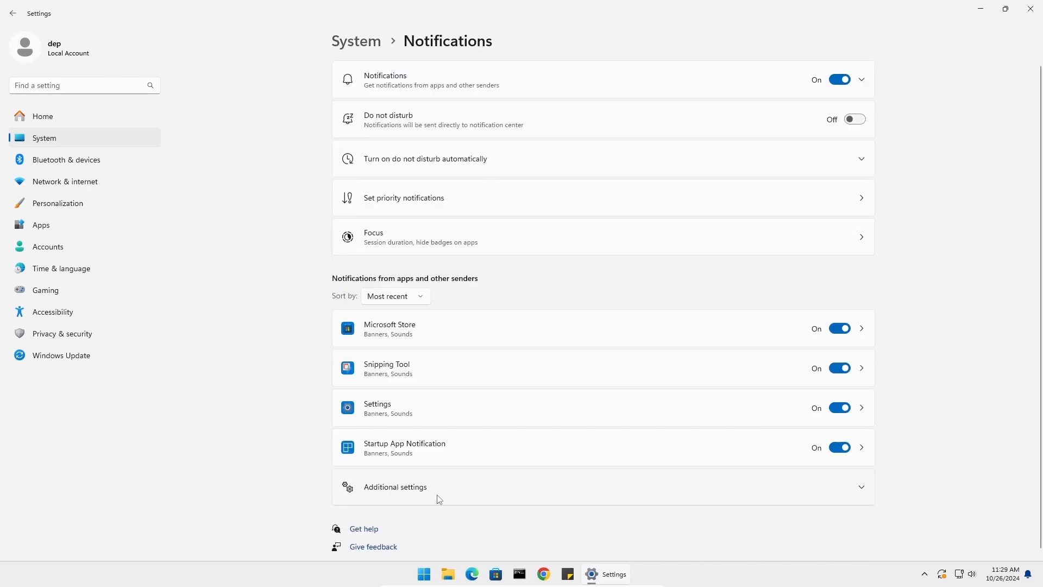
left_click(437, 493)
scroll(443, 490, "down", 3)
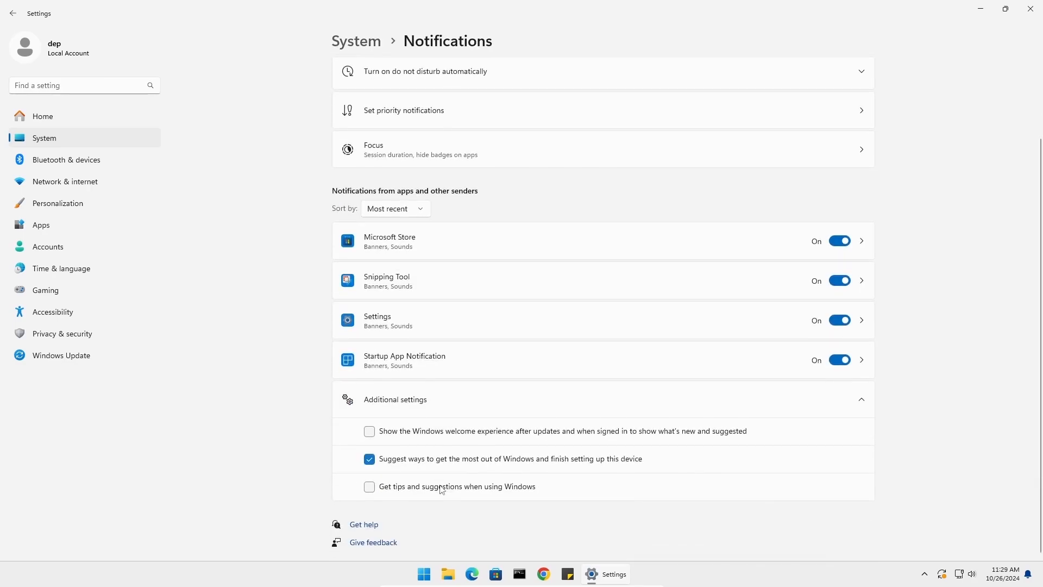
left_click(374, 461)
Turn off notifications from Microsoft Store, Settings and Startup App Notification
left_click(840, 240)
left_click(840, 320)
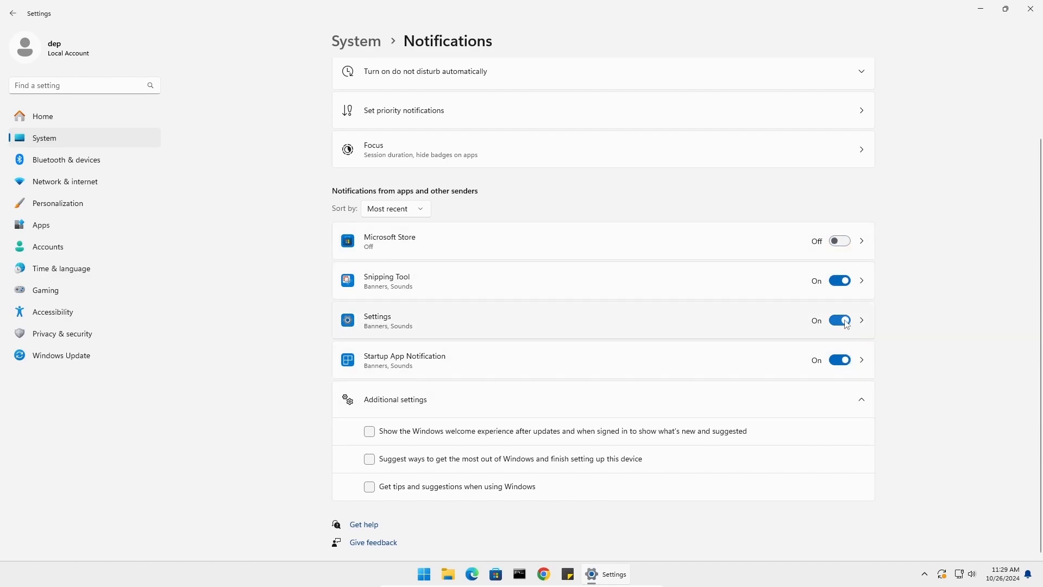
left_click(848, 360)
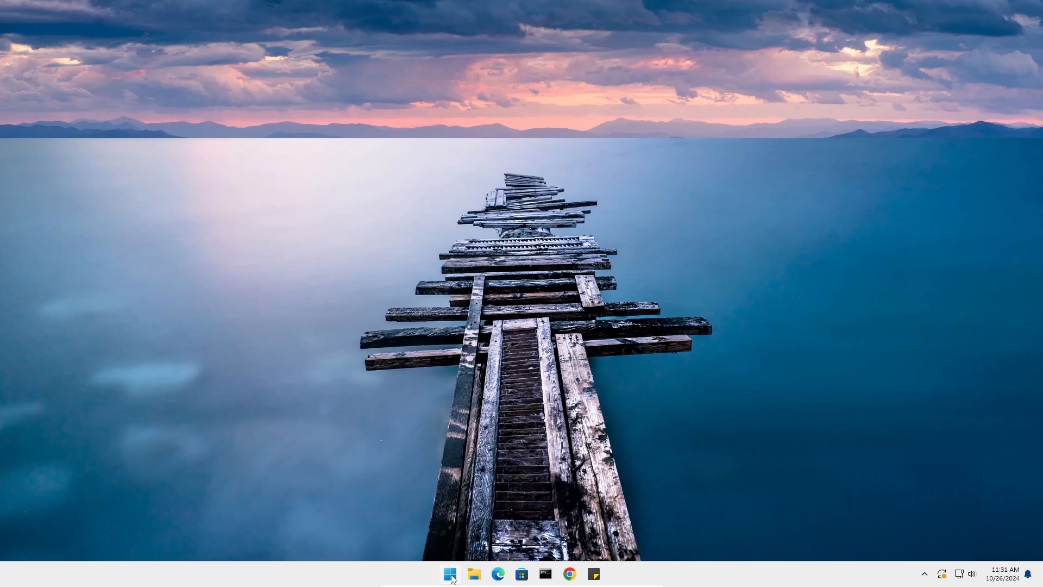
Search for core isolation and open its system settings
left_click(449, 574)
type("c")
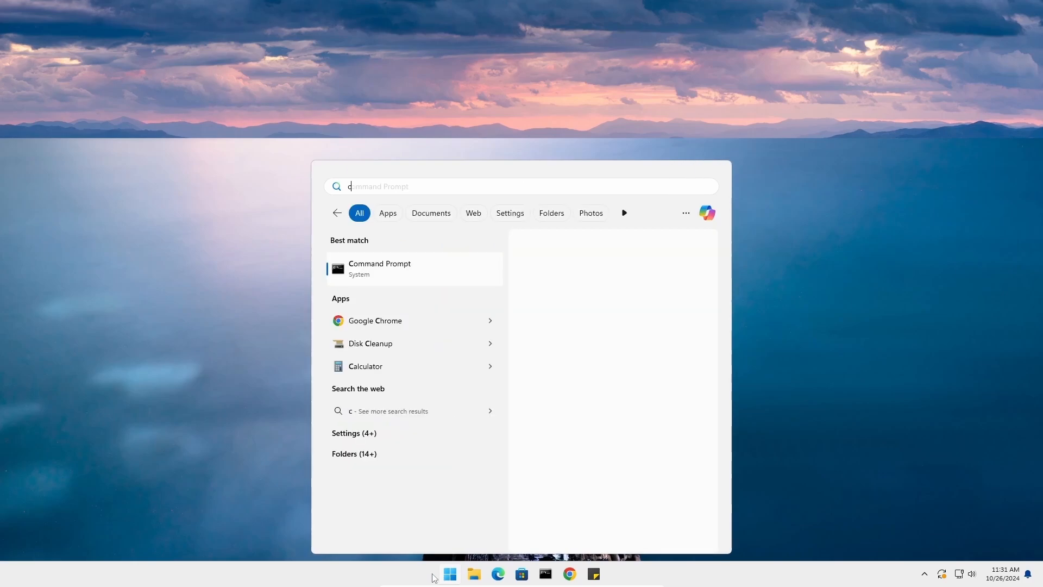
type("ore isolation")
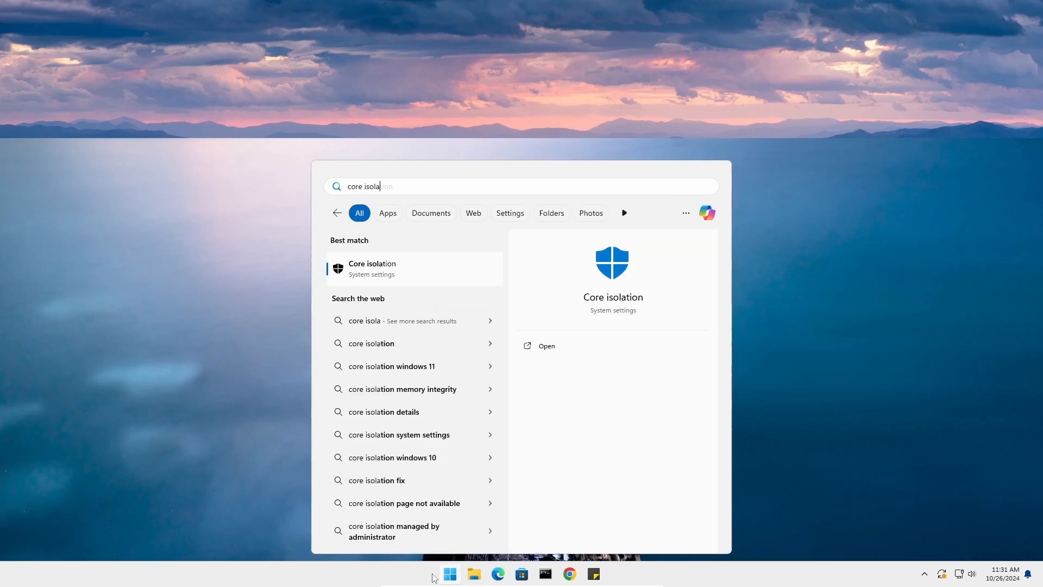
left_click(466, 278)
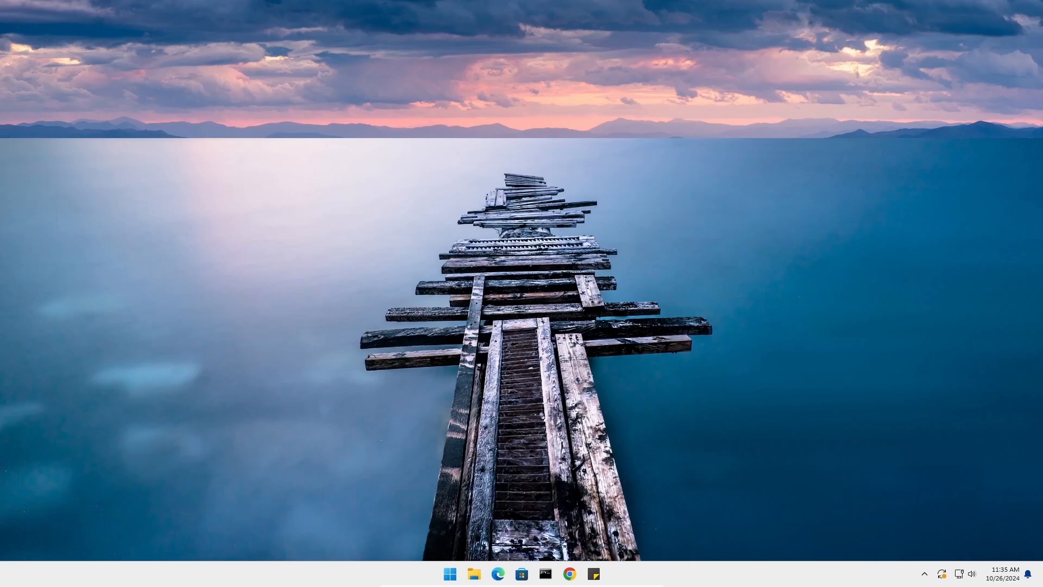
Open Settings, go to the Gaming section and open the Game Mode page
right_click(449, 575)
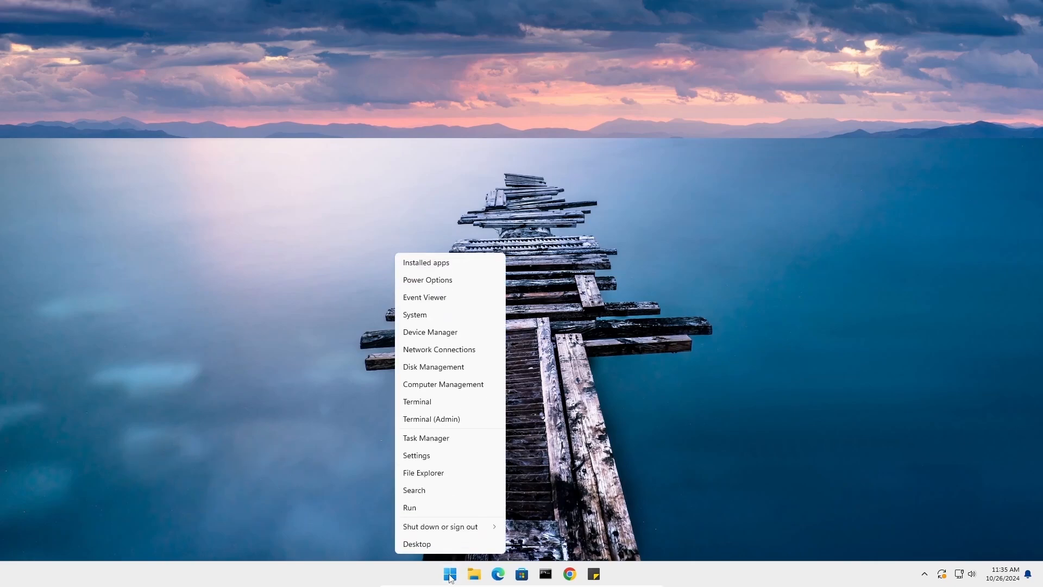
left_click(456, 456)
left_click(126, 288)
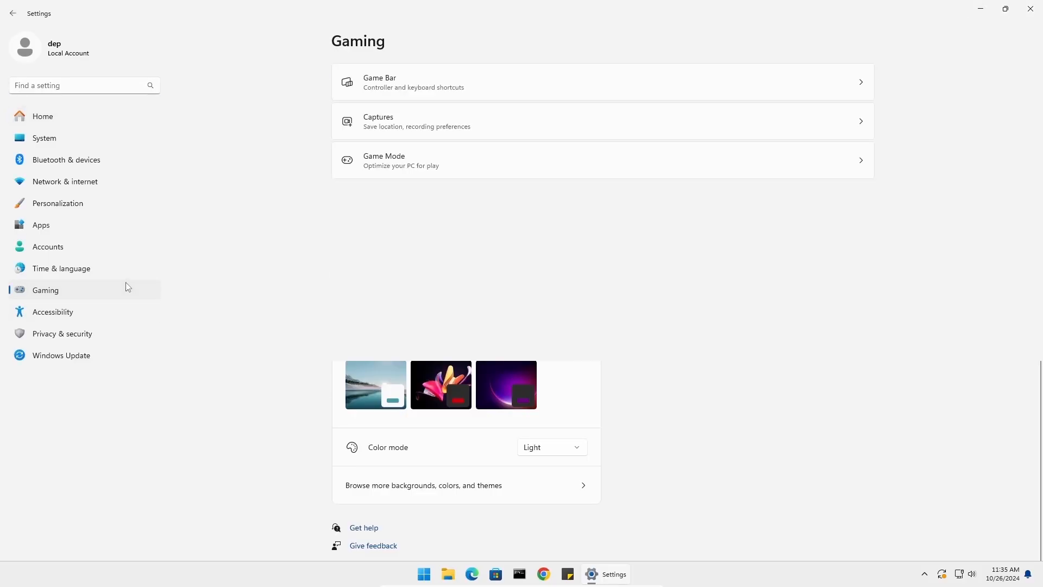
left_click(471, 173)
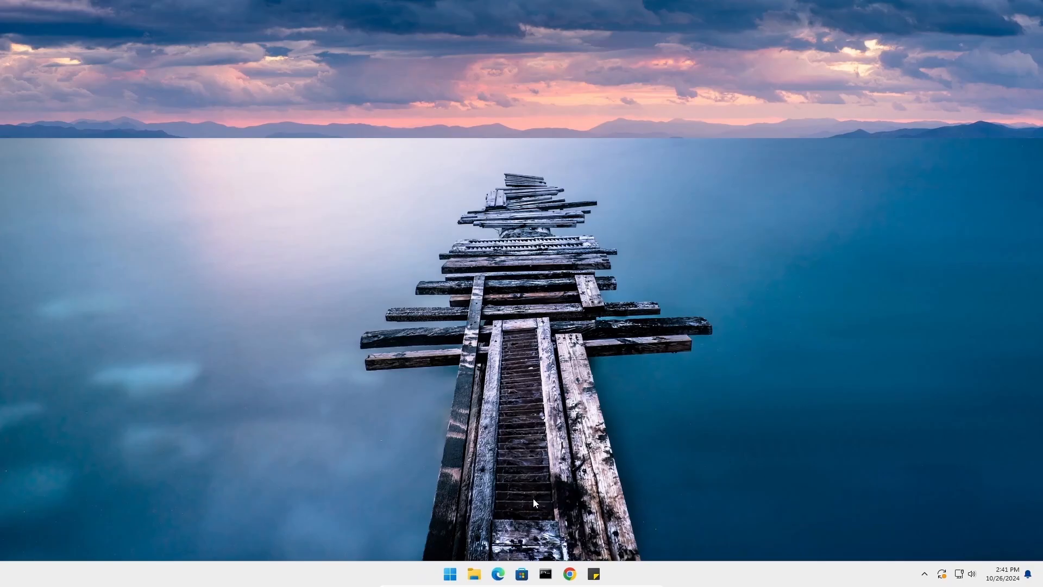
Open the Installed apps list in Settings and browse through the installed programs
right_click(450, 573)
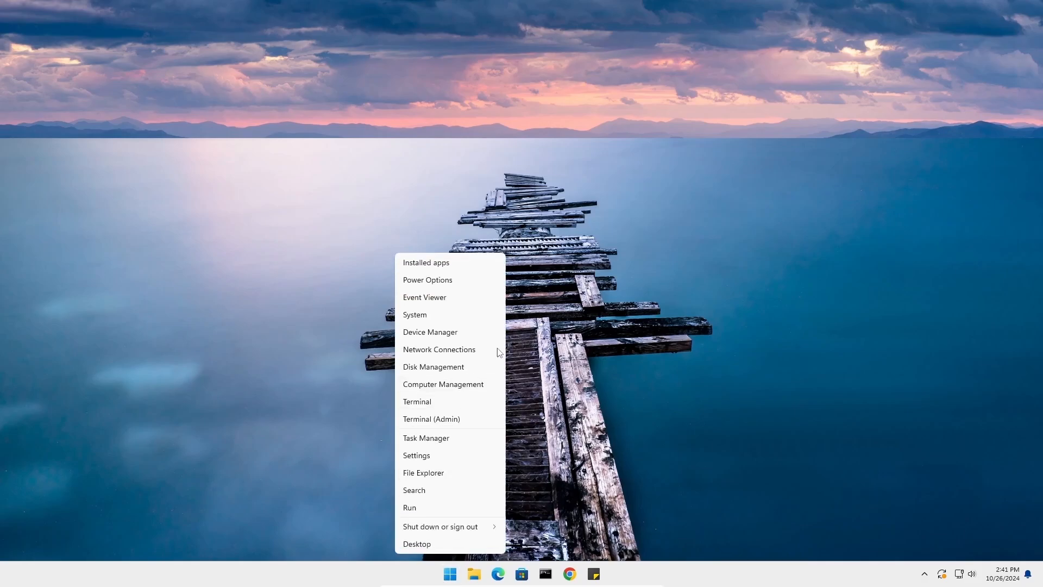
left_click(470, 266)
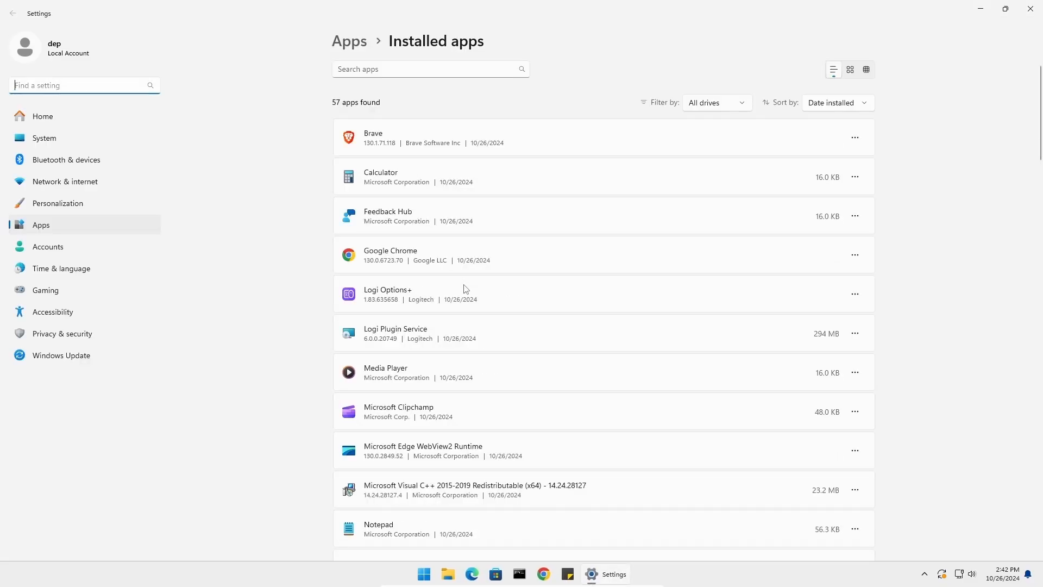
scroll(454, 296, "down", 6)
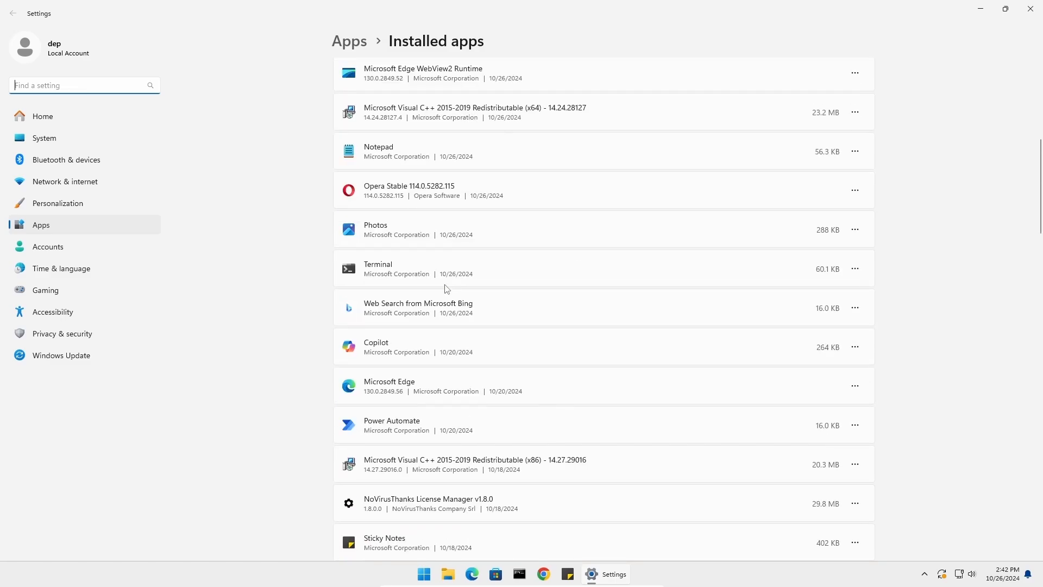